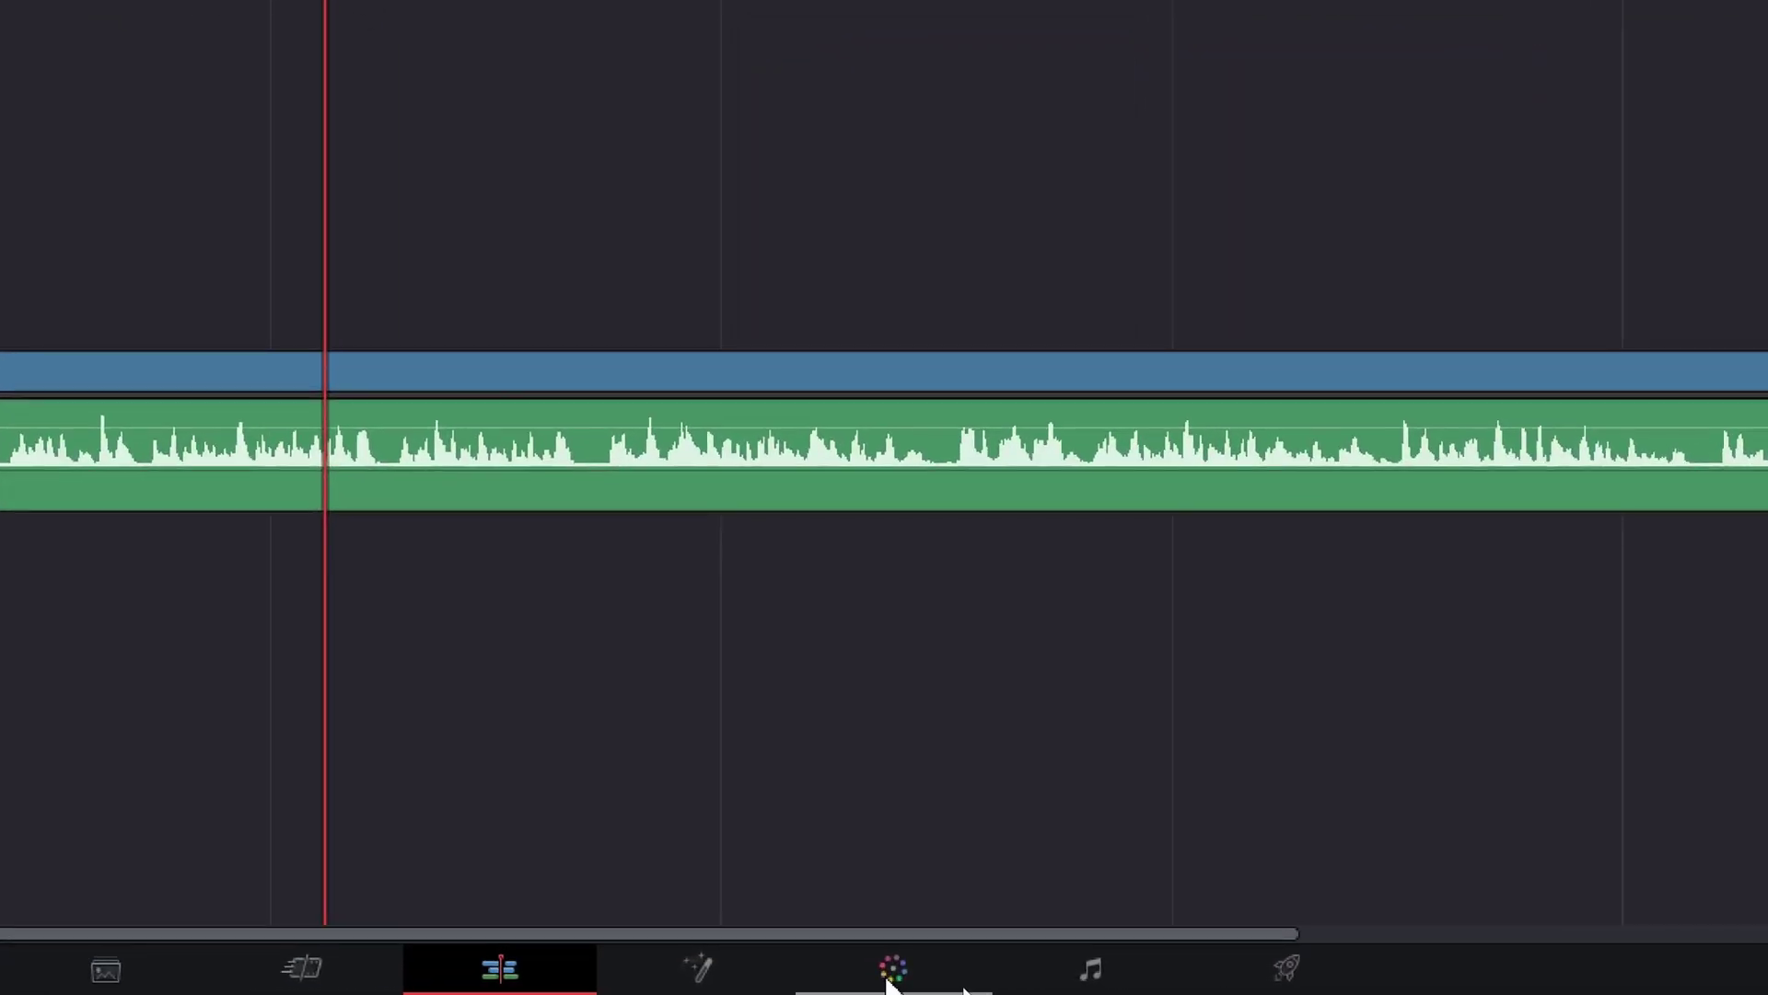
Step: Switch to the Color page to grade the talking-head clip
{"action": "left_click", "coordinate": [891, 969]}
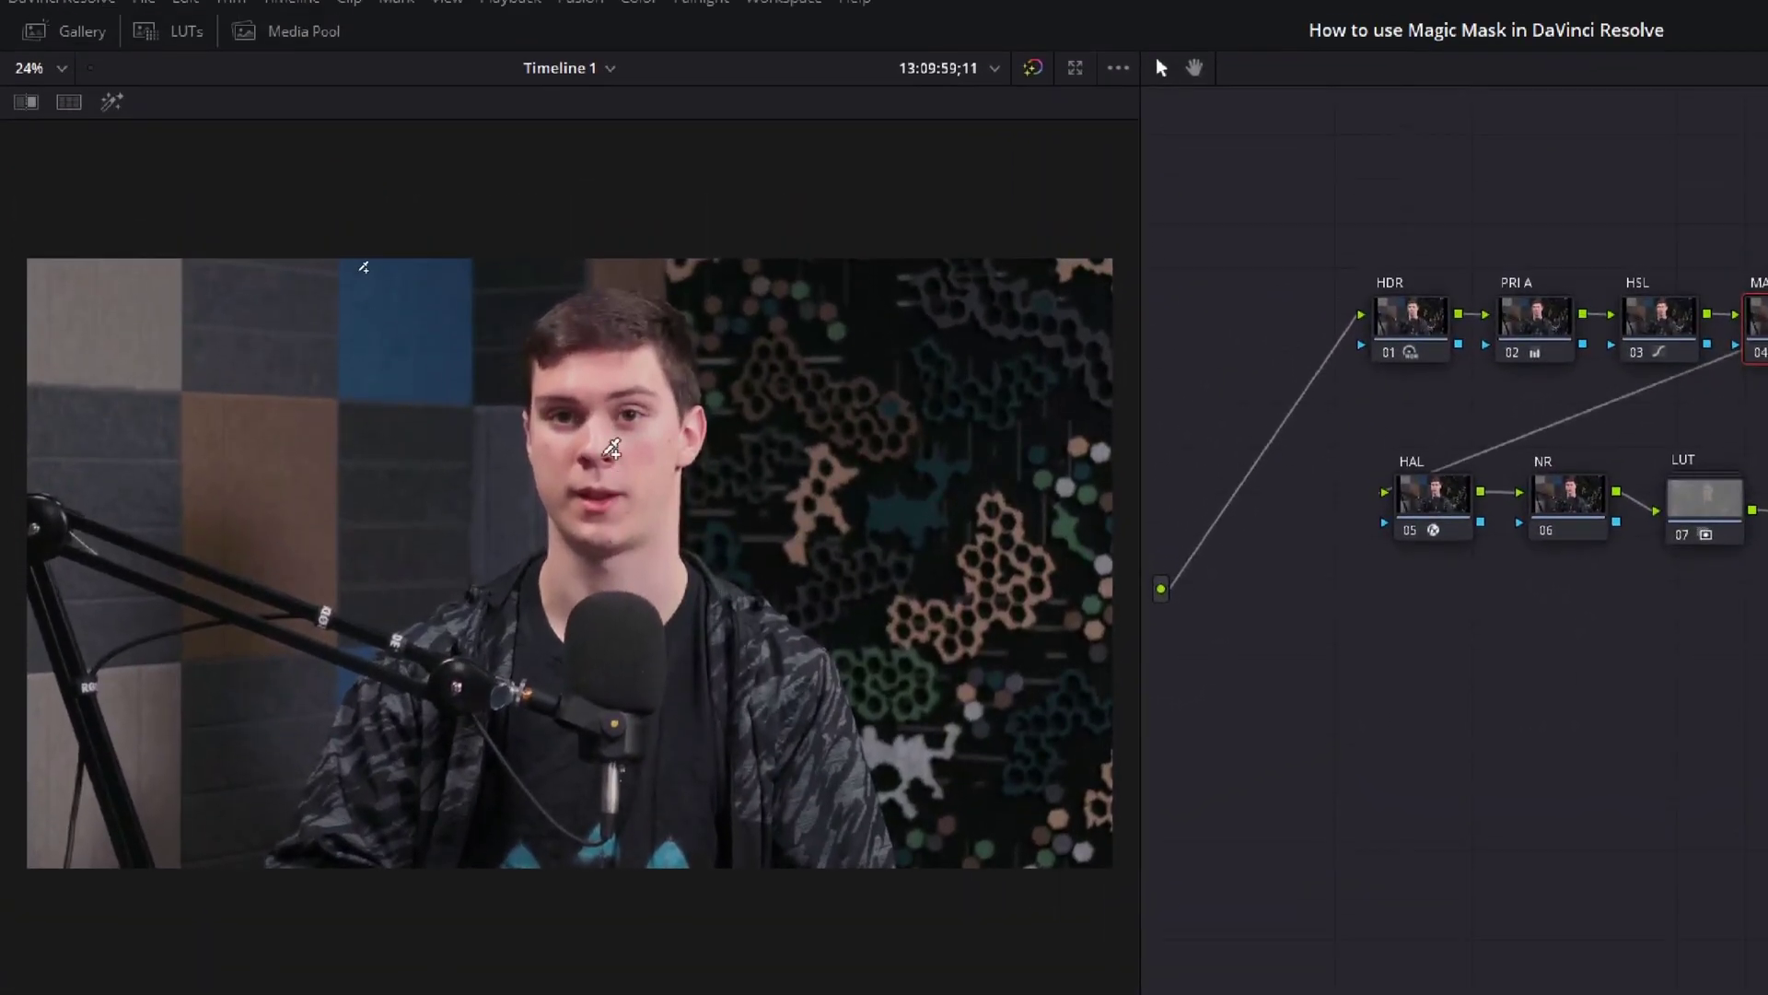
Step: Draw the first Magic Mask add stroke from the presenter's hair down to the microphone
{"action": "mouse_move", "coordinate": [637, 346]}
{"action": "left_mouse_down"}
{"action": "mouse_move", "coordinate": [629, 488]}
{"action": "mouse_move", "coordinate": [470, 705]}
{"action": "left_mouse_up"}
Step: Loop the add stroke across the presenter's chest and display the computed red mask overlay
{"action": "mouse_move", "coordinate": [470, 516]}
{"action": "left_mouse_down"}
{"action": "mouse_move", "coordinate": [446, 591]}
{"action": "mouse_move", "coordinate": [777, 638]}
{"action": "mouse_move", "coordinate": [659, 368]}
{"action": "mouse_move", "coordinate": [599, 303]}
{"action": "mouse_move", "coordinate": [585, 217]}
{"action": "mouse_move", "coordinate": [630, 271]}
{"action": "left_mouse_up"}
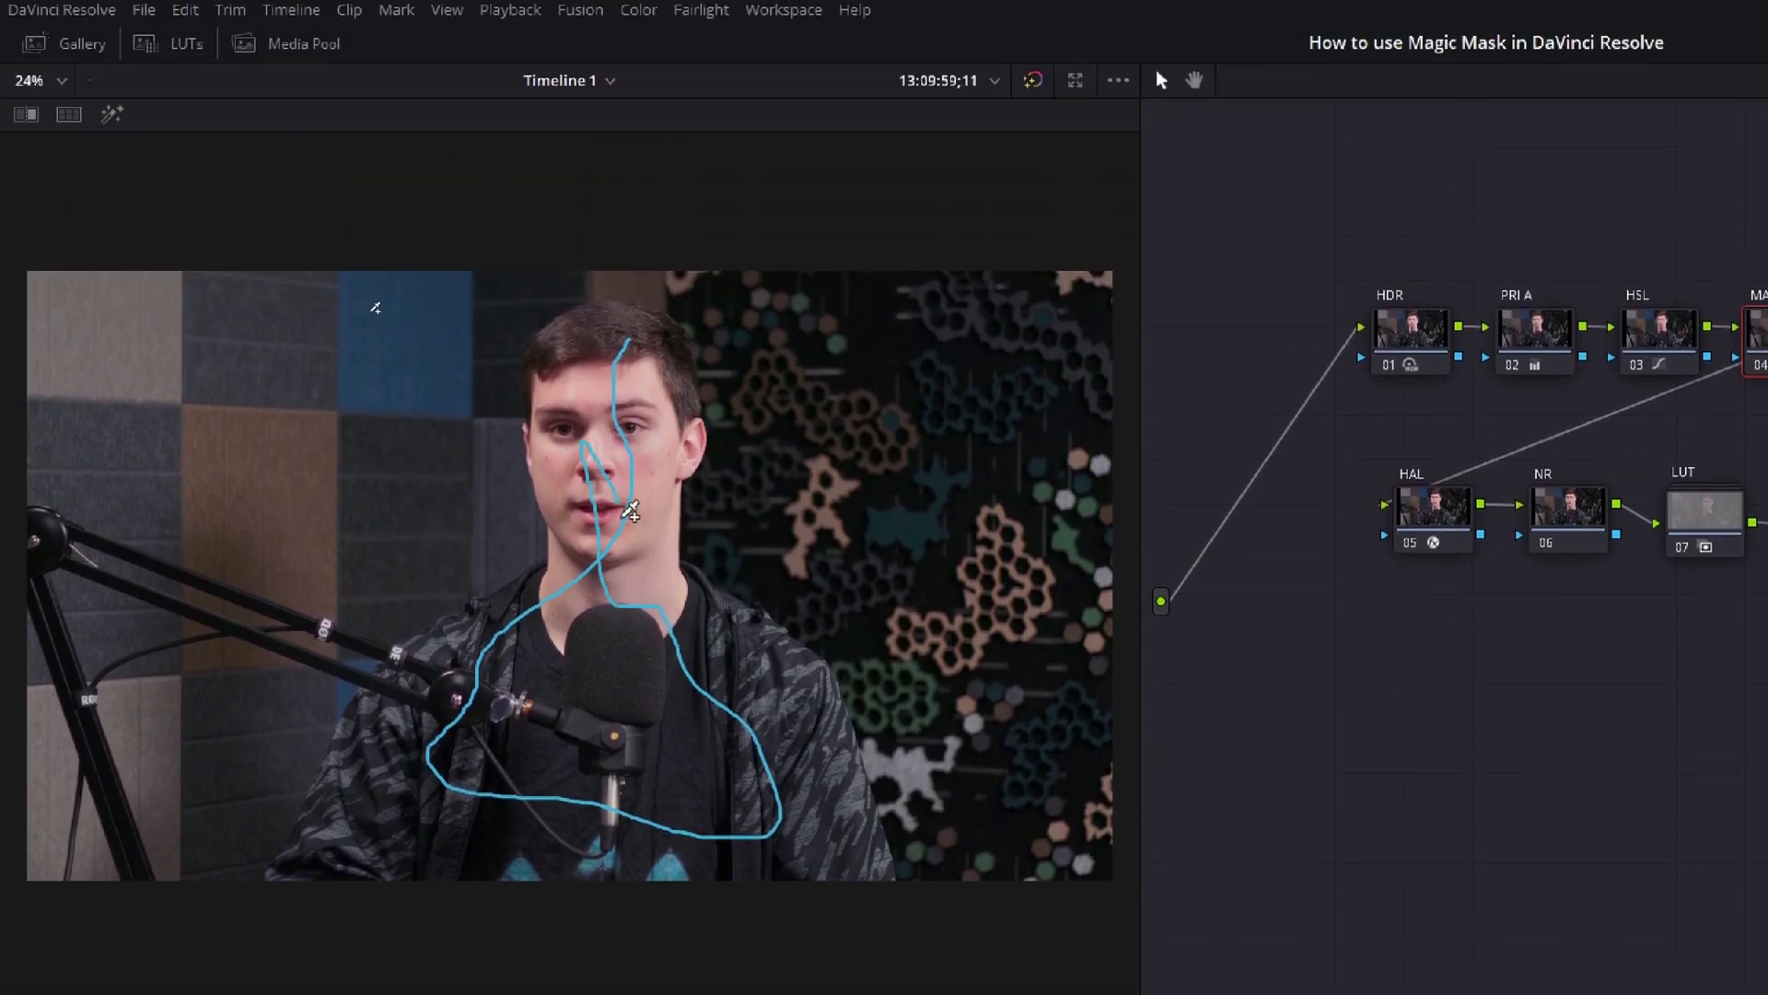
{"action": "mouse_move", "coordinate": [630, 512]}
{"action": "left_mouse_down"}
{"action": "mouse_move", "coordinate": [461, 709]}
{"action": "mouse_move", "coordinate": [379, 751]}
{"action": "mouse_move", "coordinate": [493, 810]}
{"action": "mouse_move", "coordinate": [686, 847]}
{"action": "left_mouse_up"}
{"action": "mouse_move", "coordinate": [686, 498]}
{"action": "left_mouse_down"}
{"action": "mouse_move", "coordinate": [783, 461]}
{"action": "mouse_move", "coordinate": [571, 359]}
{"action": "left_mouse_up"}
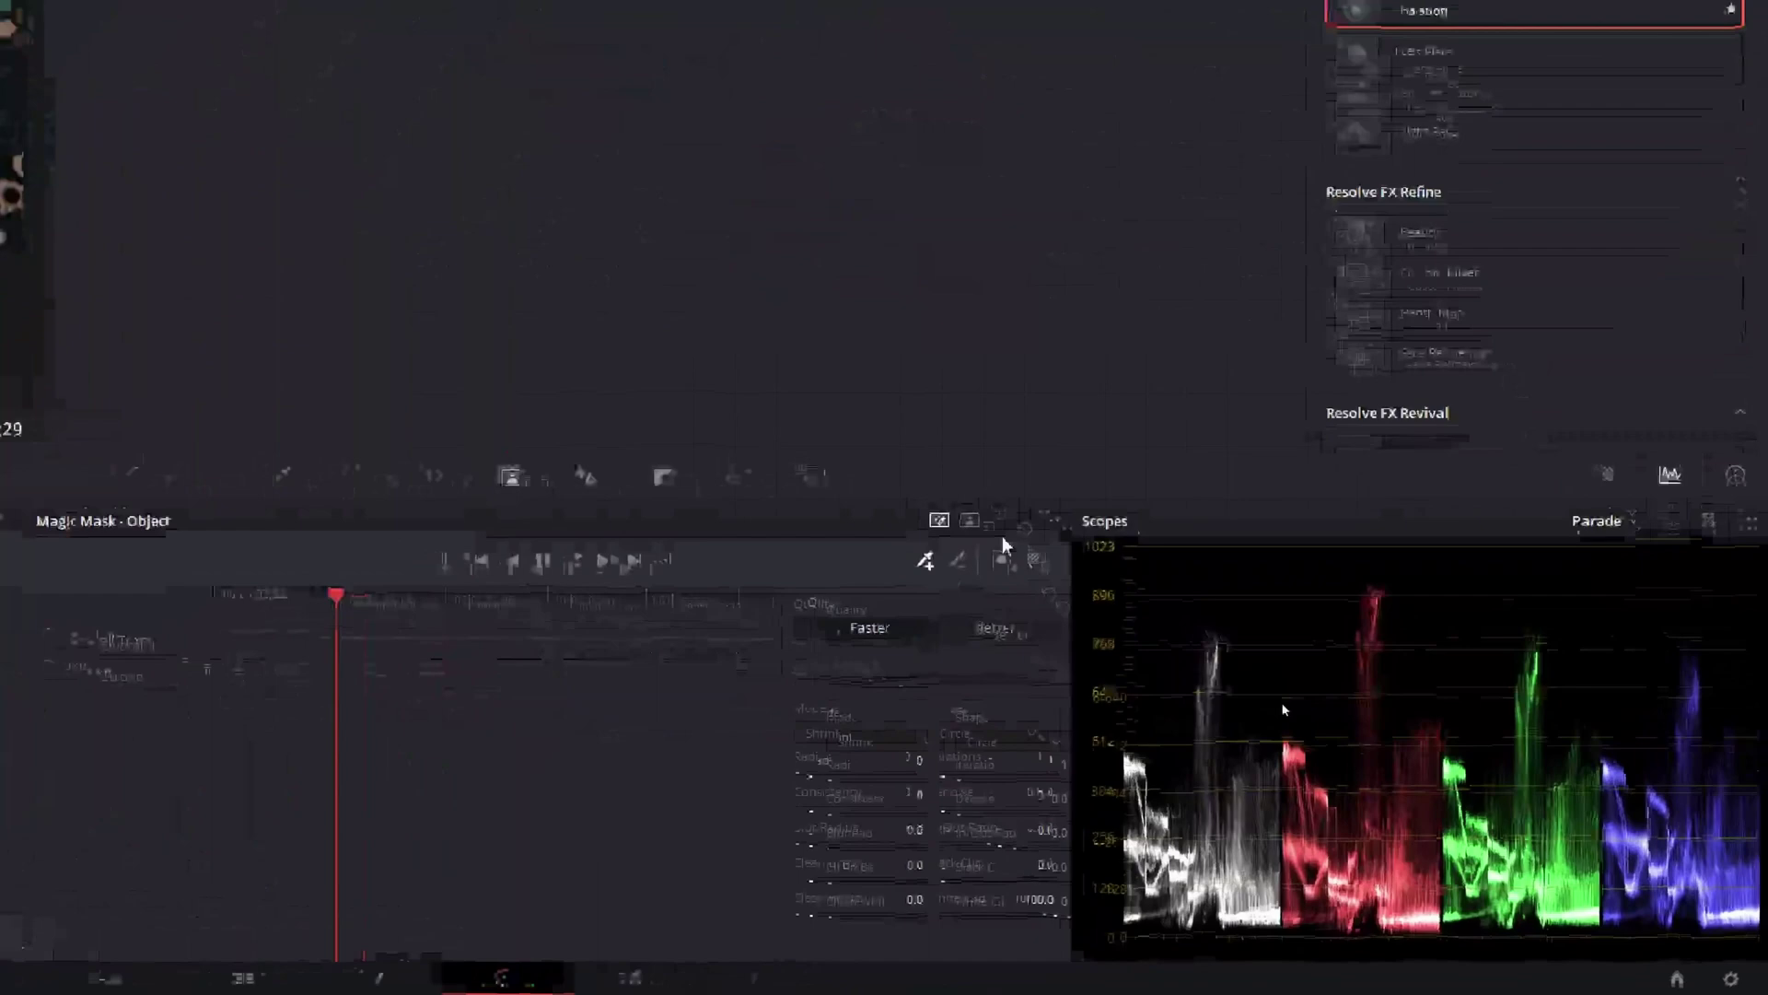
{"action": "left_click", "coordinate": [1305, 720]}
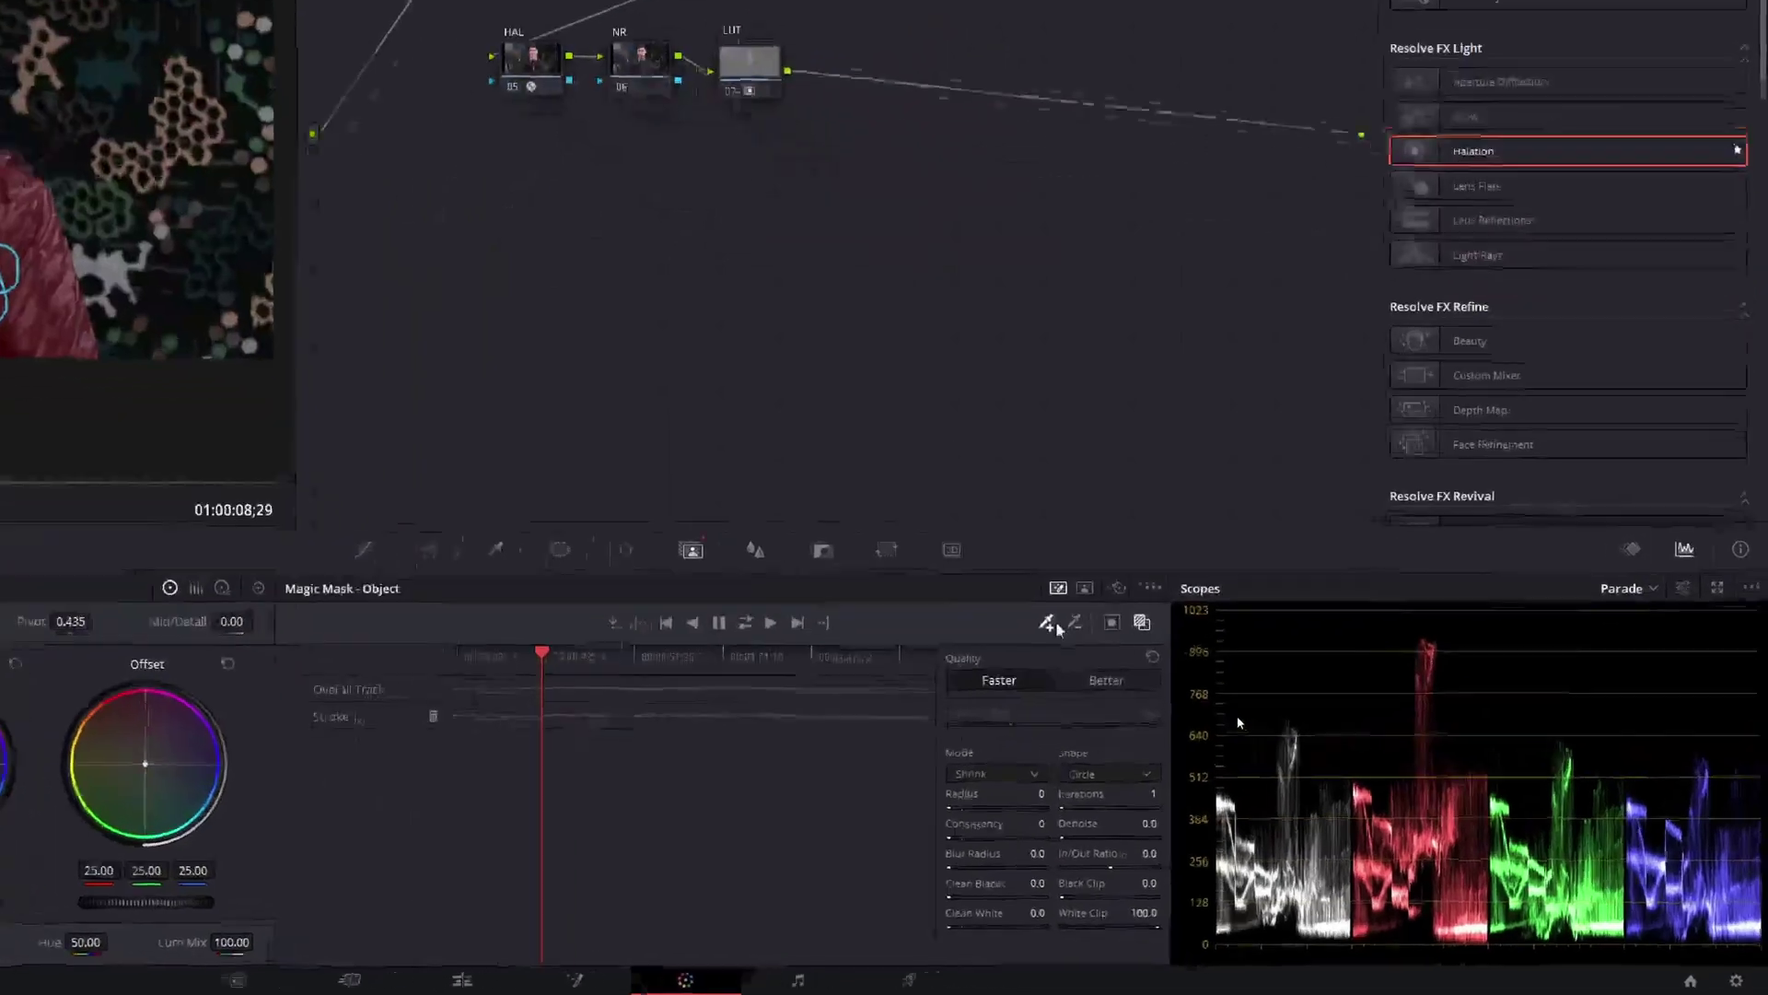
{"action": "left_click", "coordinate": [1254, 719]}
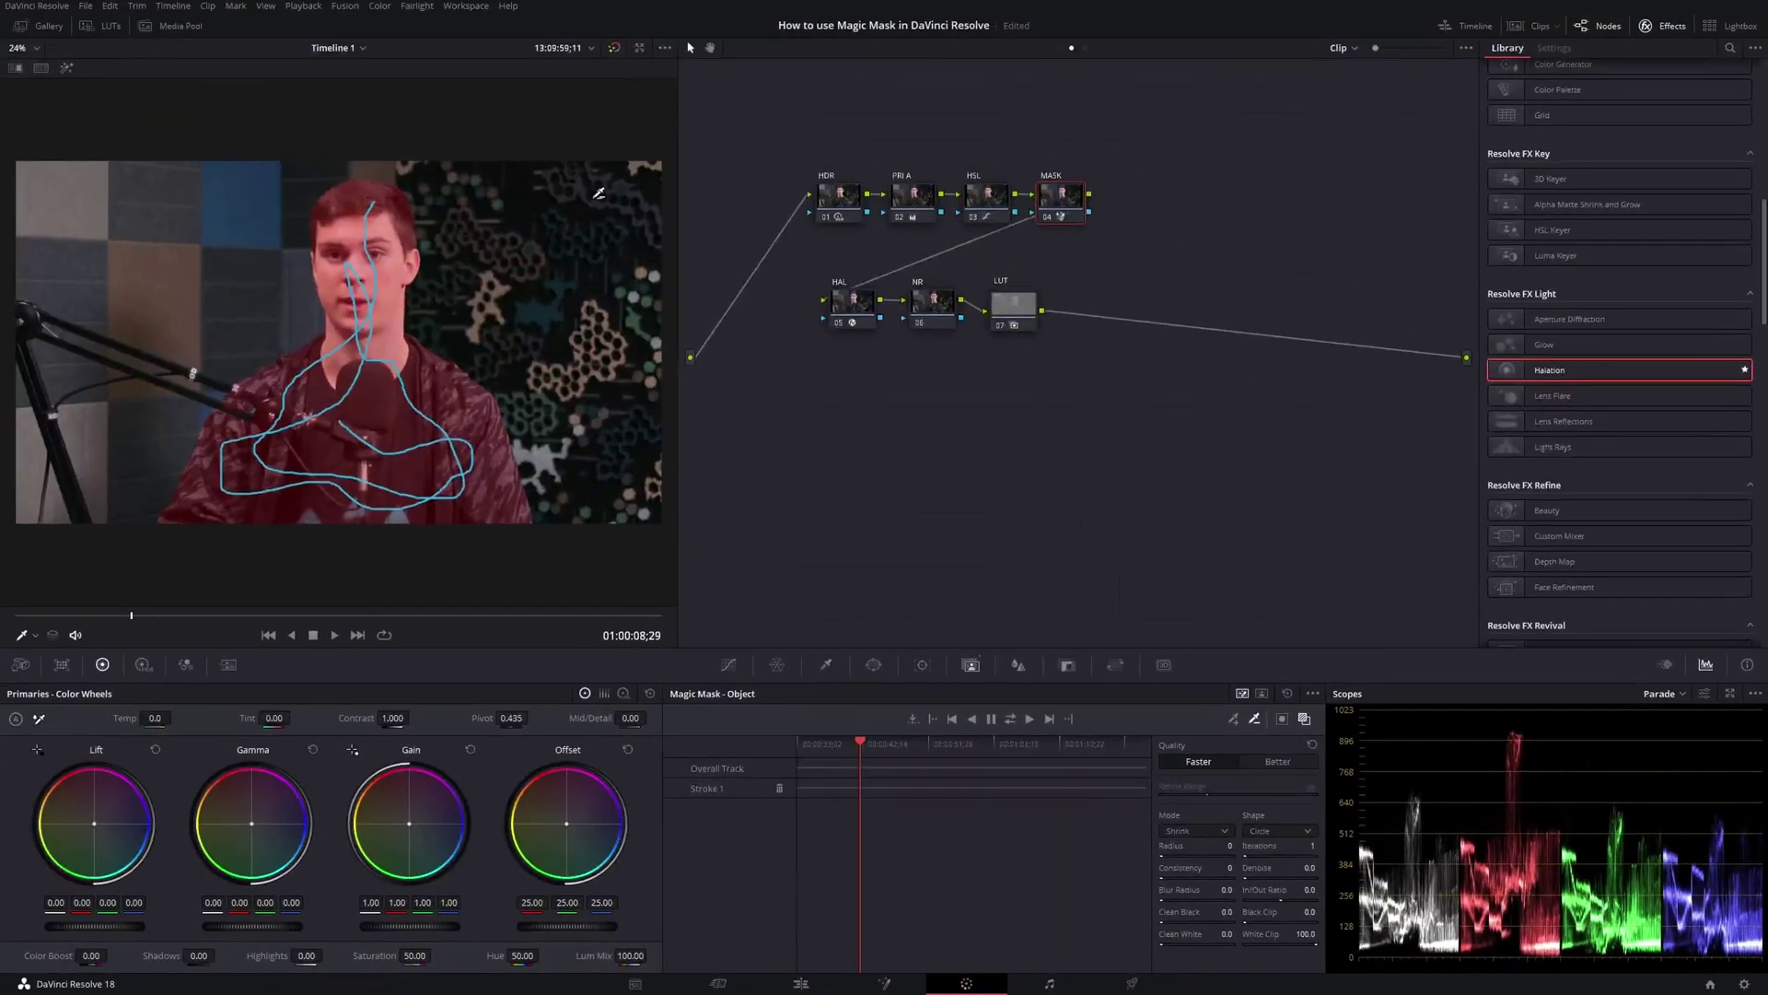
Step: Subtract the right background and left wall panels, then add small strokes near the mic arm and head
{"action": "mouse_move", "coordinate": [636, 183]}
{"action": "left_mouse_down"}
{"action": "mouse_move", "coordinate": [561, 188]}
{"action": "mouse_move", "coordinate": [545, 232]}
{"action": "mouse_move", "coordinate": [588, 271]}
{"action": "mouse_move", "coordinate": [494, 311]}
{"action": "mouse_move", "coordinate": [601, 375]}
{"action": "mouse_move", "coordinate": [631, 417]}
{"action": "mouse_move", "coordinate": [629, 500]}
{"action": "left_mouse_up"}
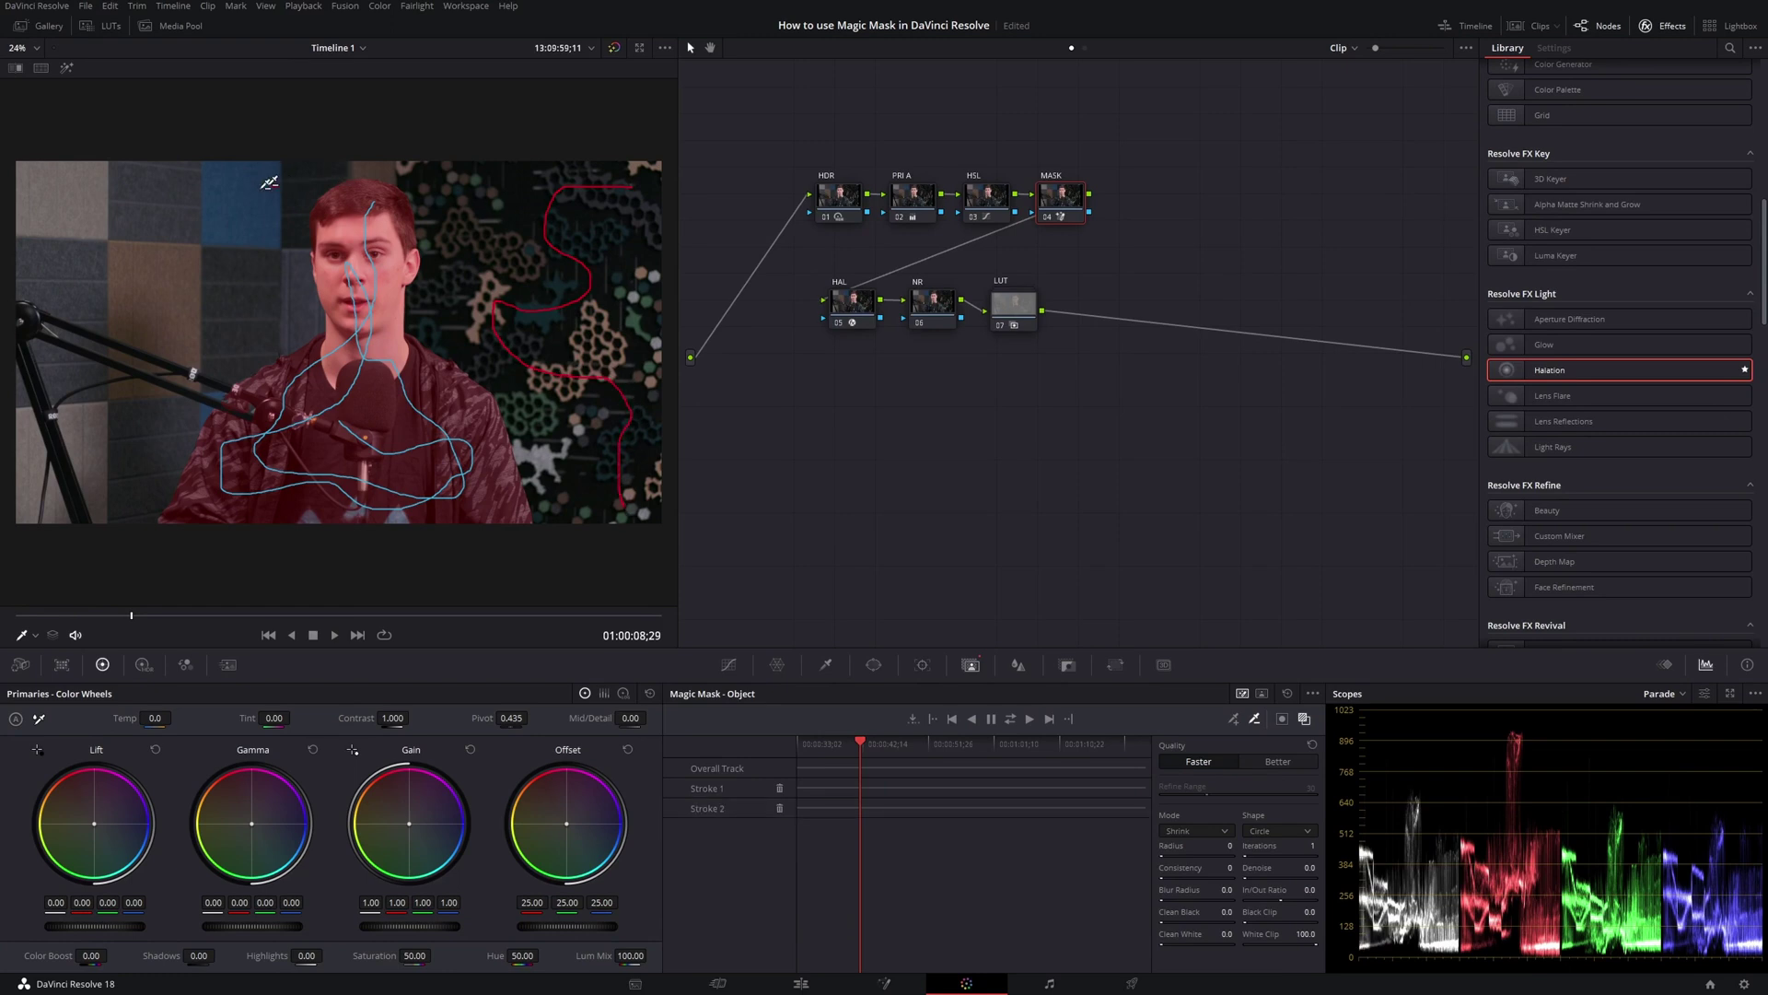
{"action": "left_click_drag", "start_coordinate": [71, 219], "coordinate": [67, 221]}
{"action": "left_click_drag", "start_coordinate": [131, 484], "coordinate": [131, 485]}
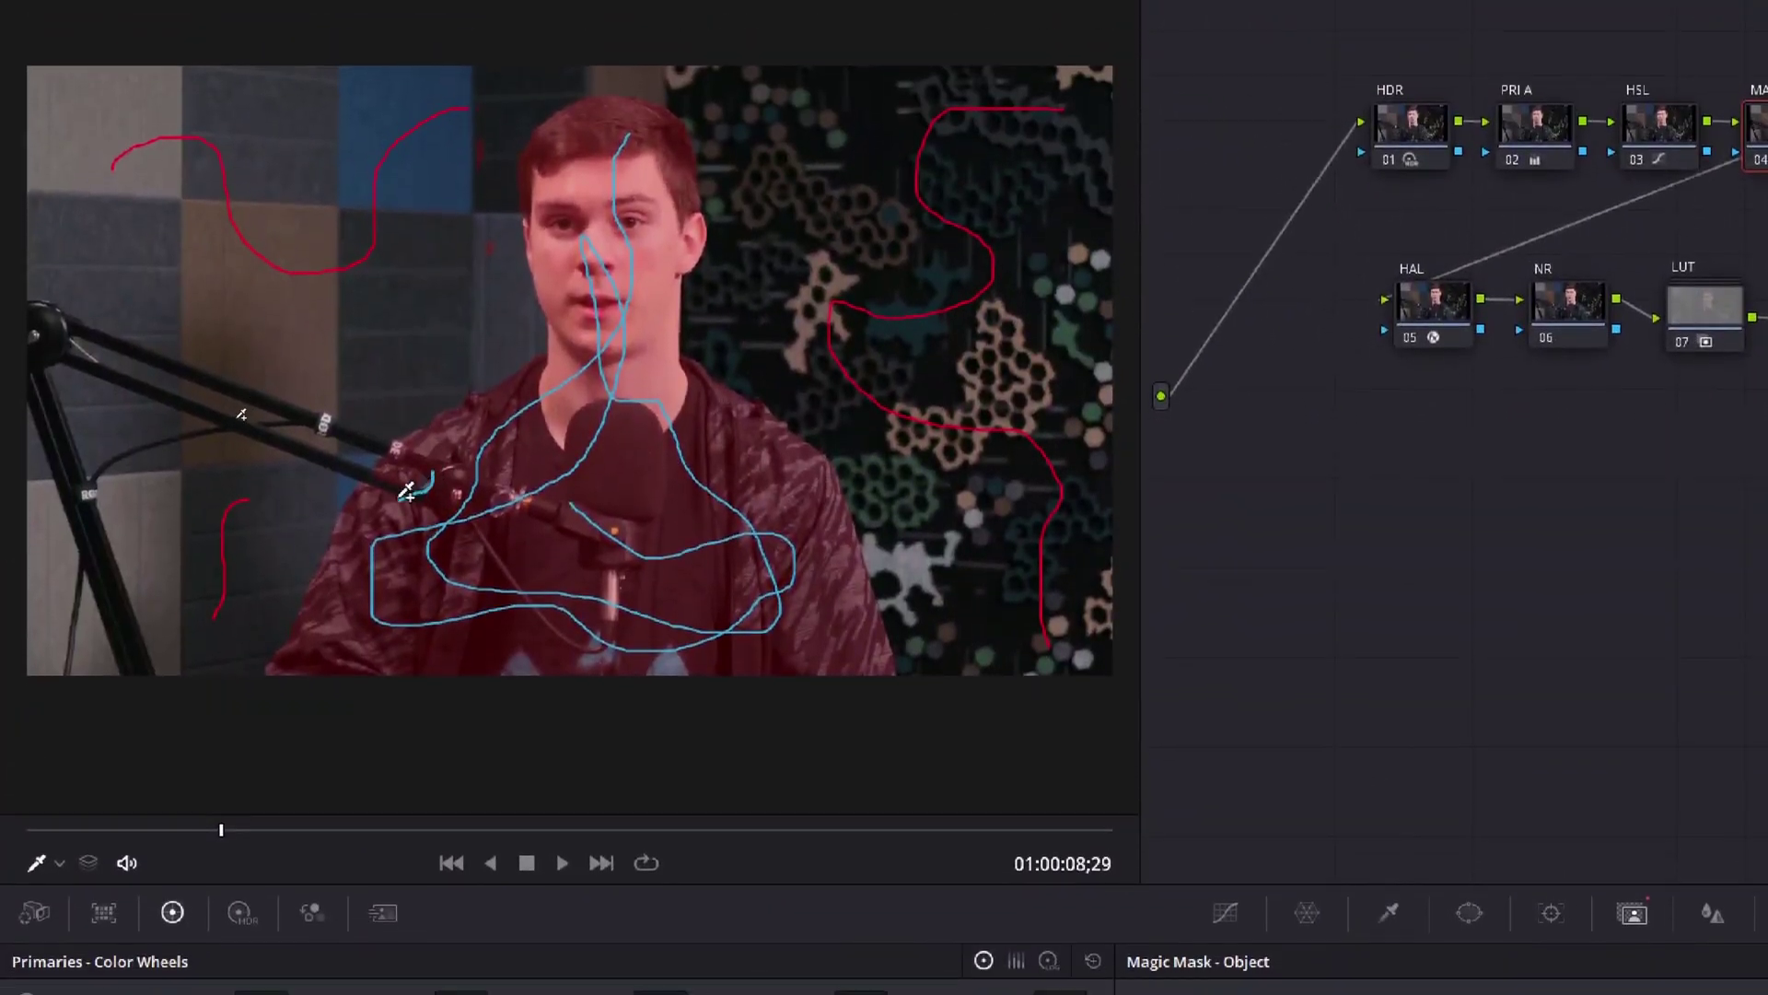
{"action": "left_click_drag", "start_coordinate": [398, 514], "coordinate": [433, 488]}
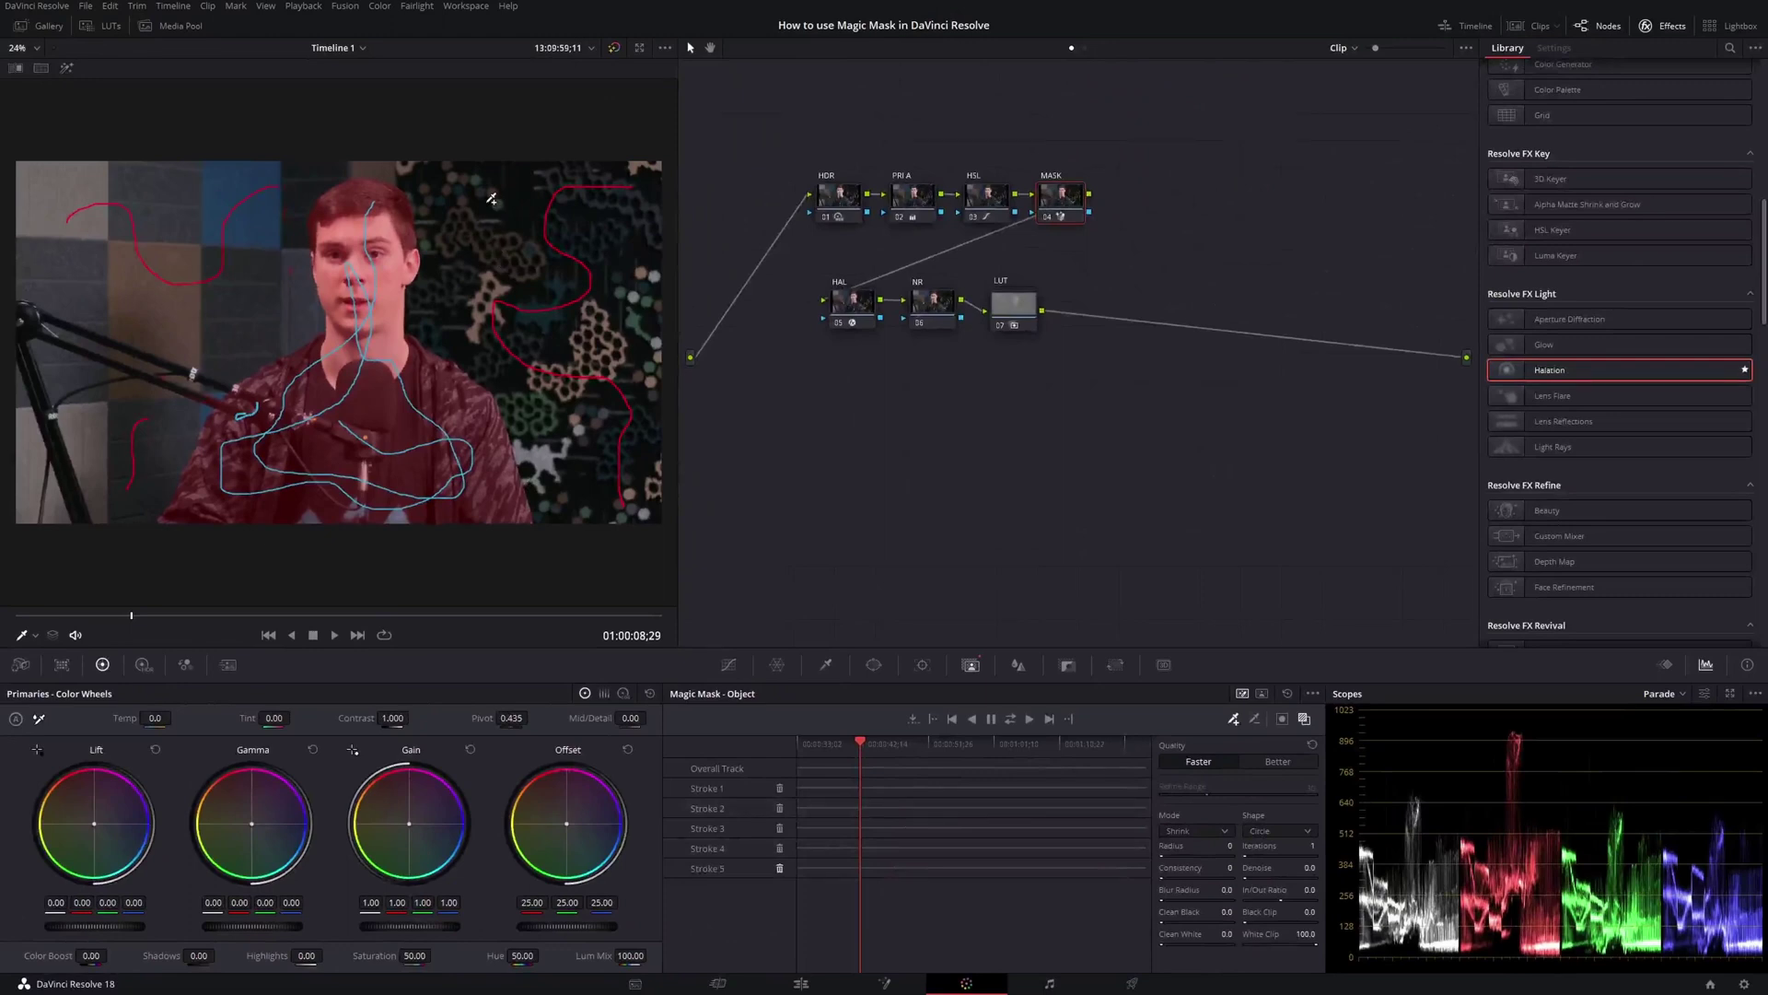
{"action": "left_click_drag", "start_coordinate": [511, 262], "coordinate": [514, 268]}
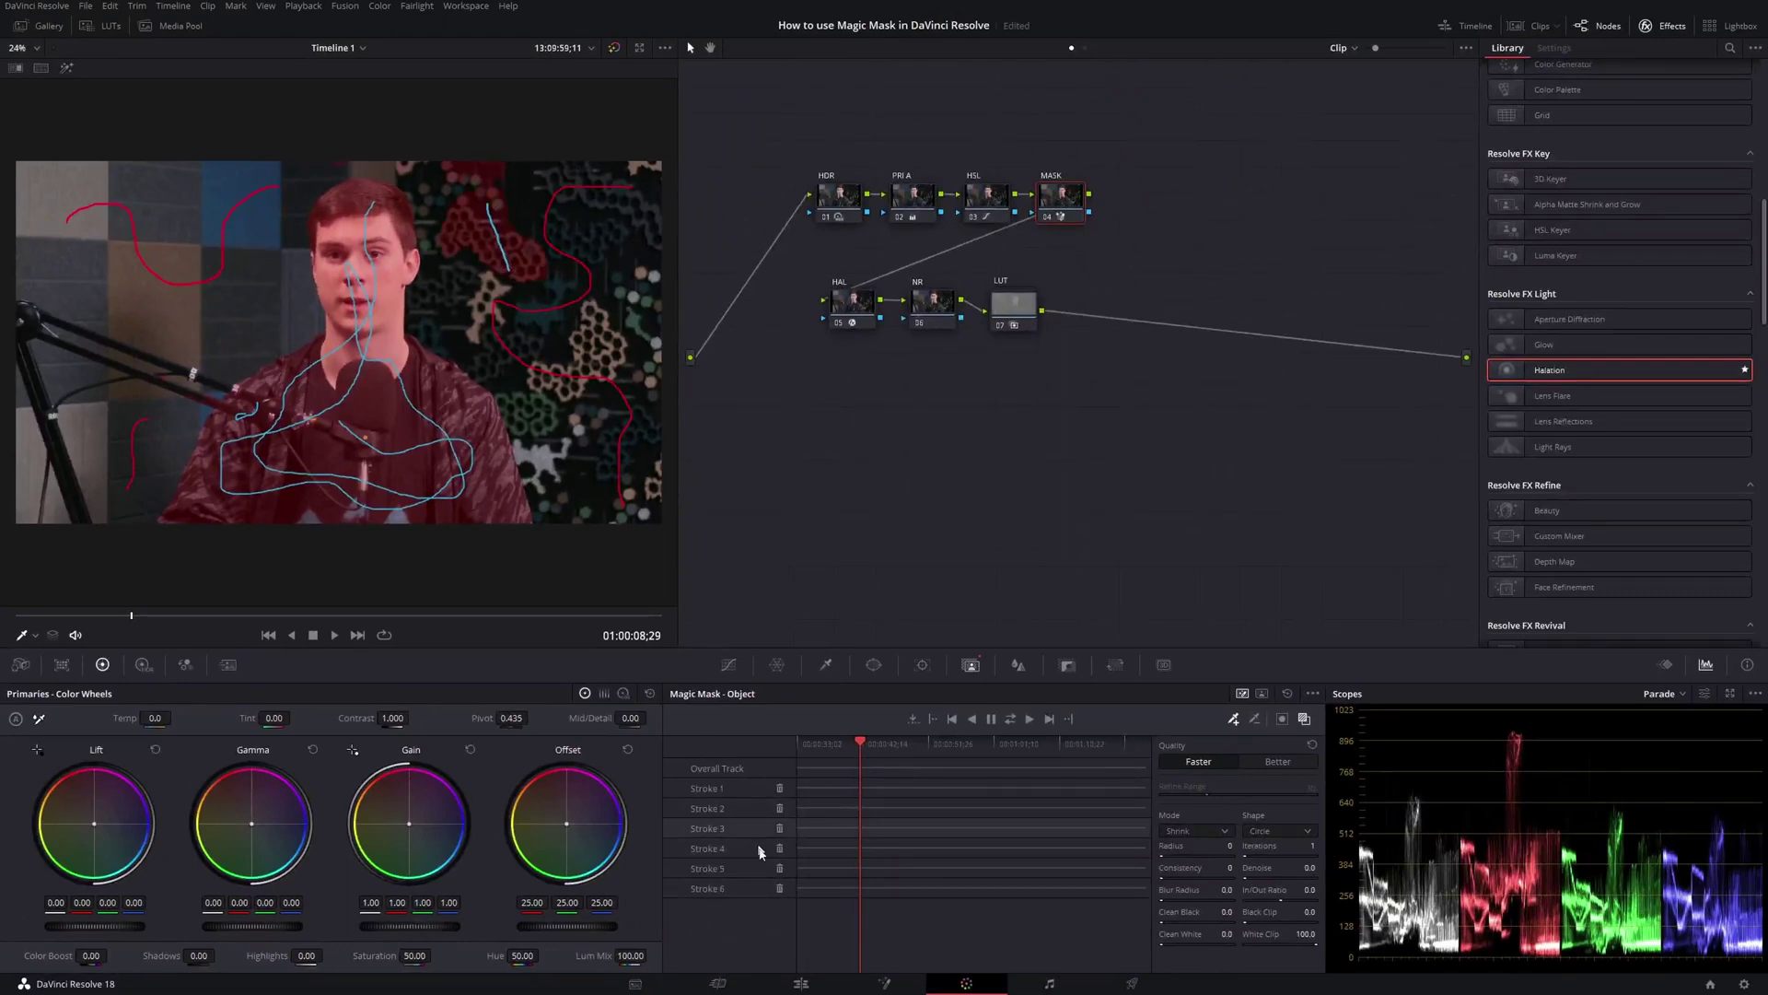
Step: Delete Strokes 6 and 5, subtract the background beside the head, and track the mask
{"action": "left_click", "coordinate": [778, 888]}
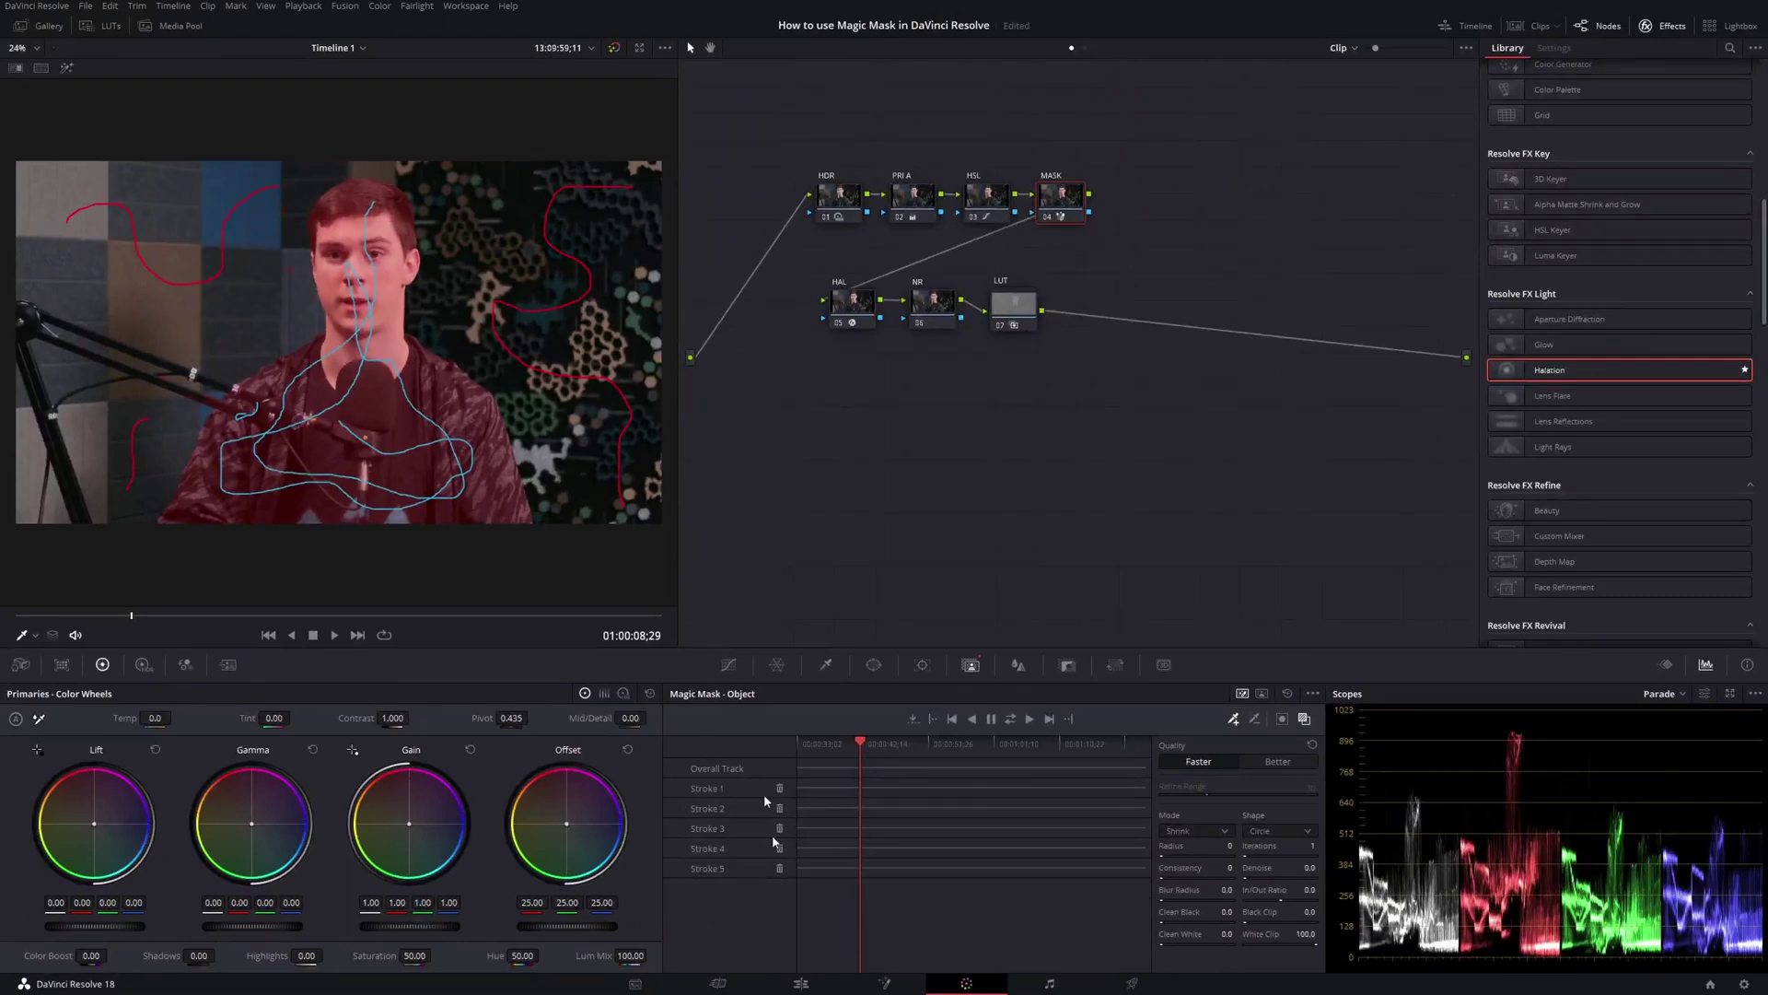
{"action": "left_click", "coordinate": [779, 868]}
{"action": "left_click", "coordinate": [1254, 718]}
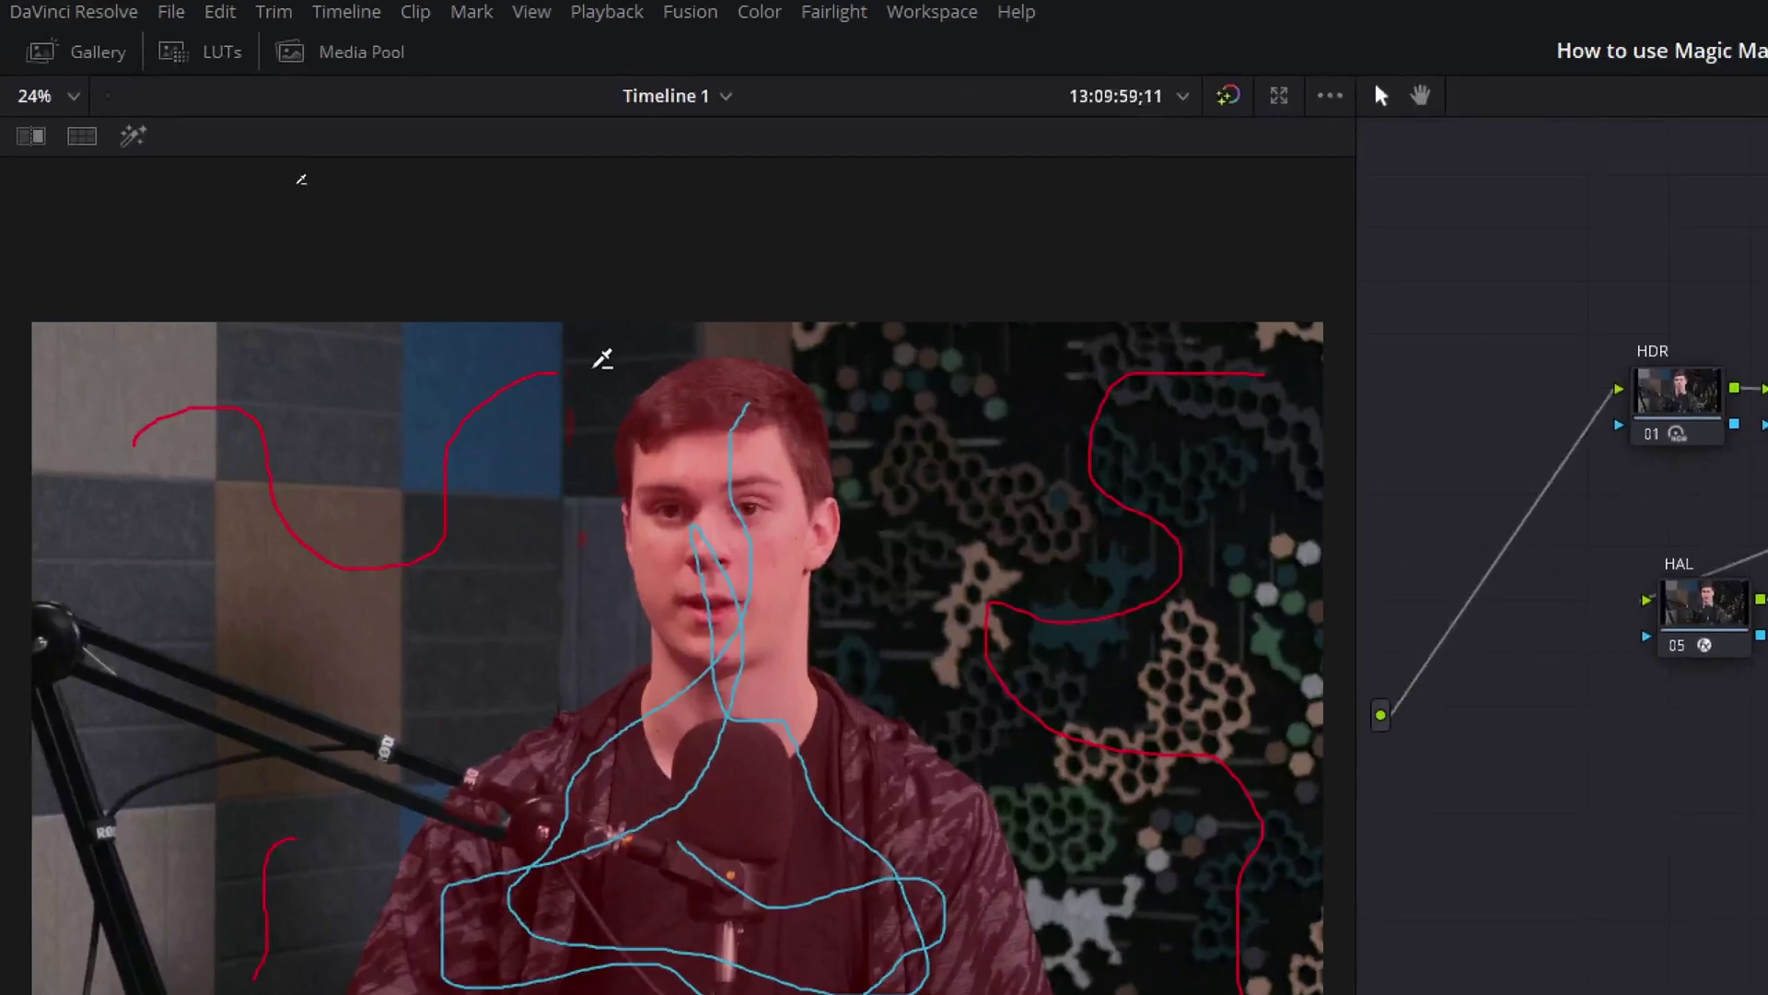
{"action": "left_click_drag", "start_coordinate": [297, 184], "coordinate": [288, 227]}
{"action": "left_click_drag", "start_coordinate": [577, 454], "coordinate": [547, 615]}
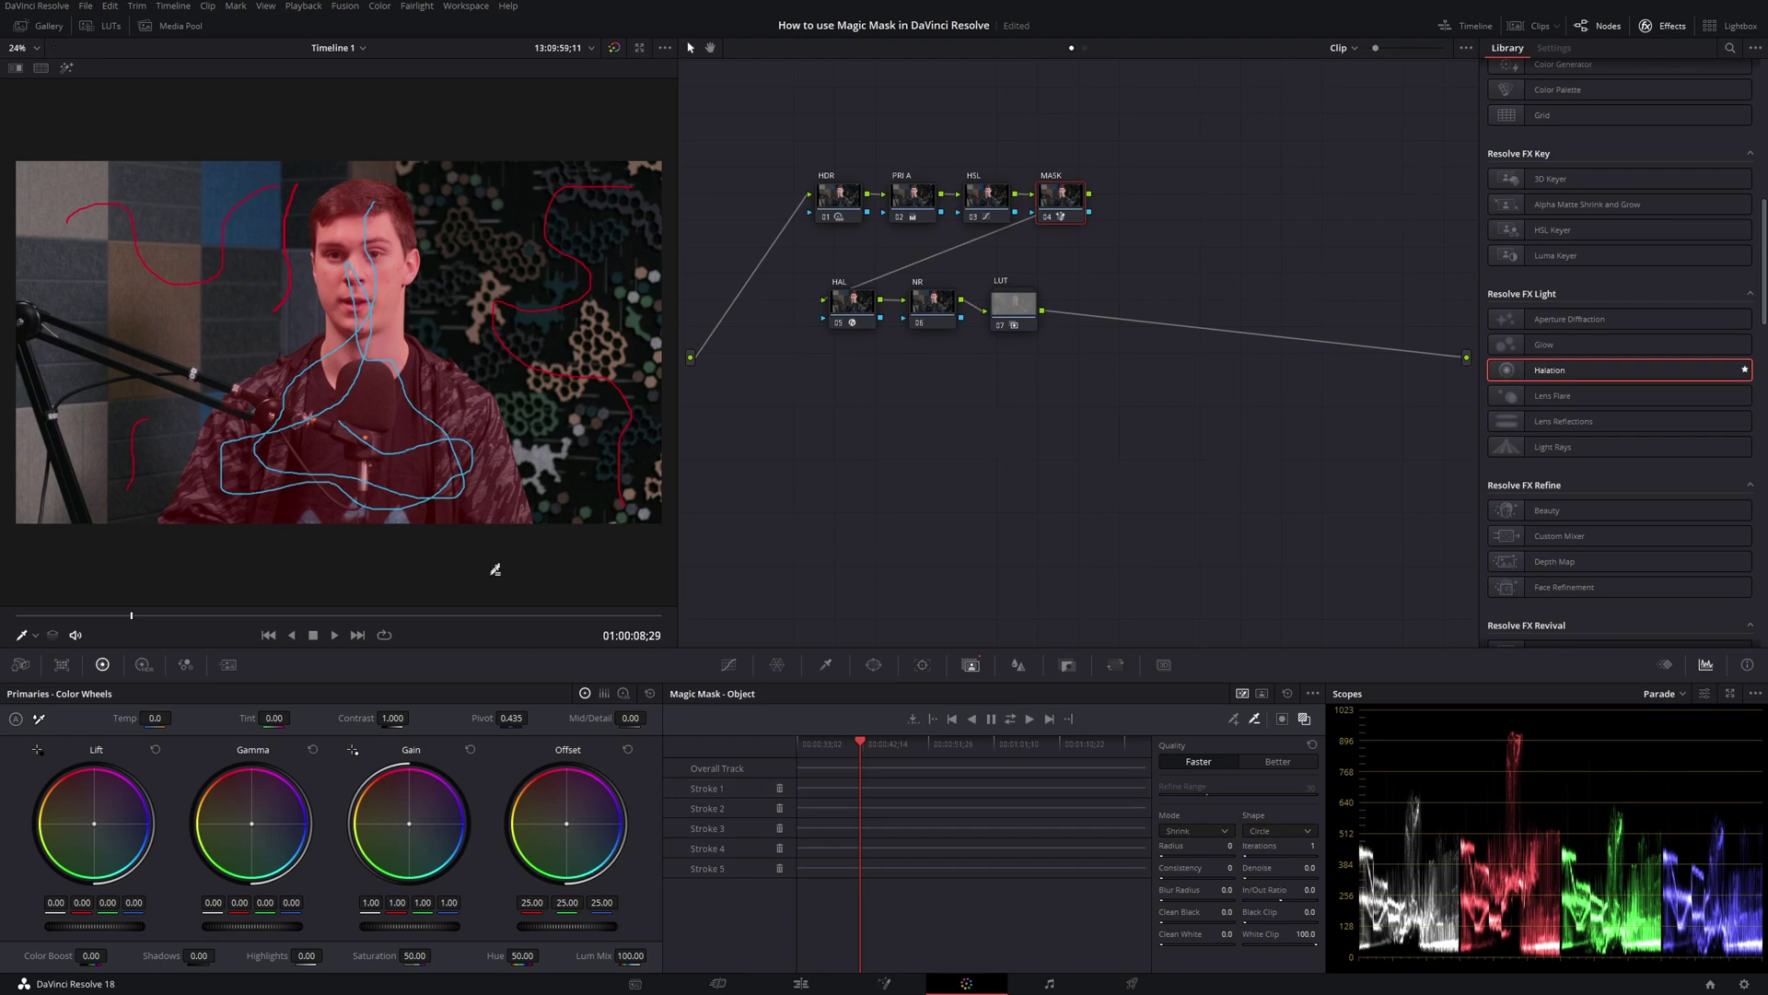
{"action": "left_click", "coordinate": [1010, 722]}
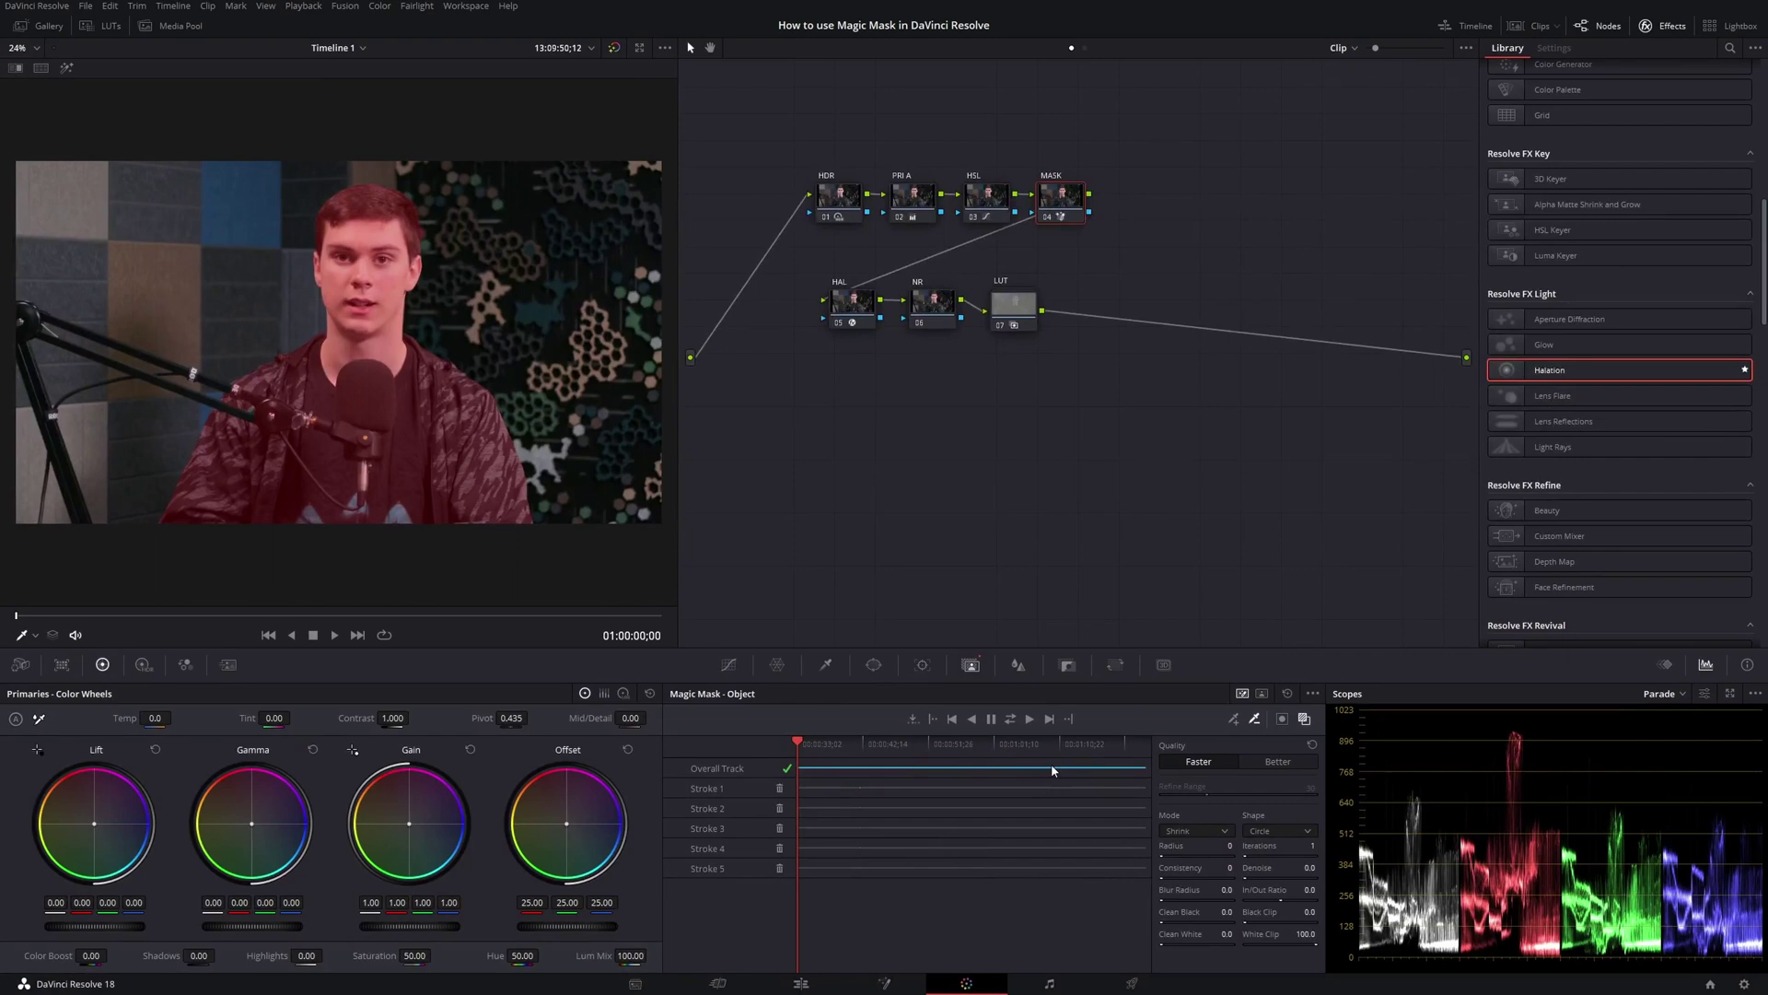
Step: Hide the red Magic Mask overlay in the viewer
{"action": "left_click", "coordinate": [1304, 722]}
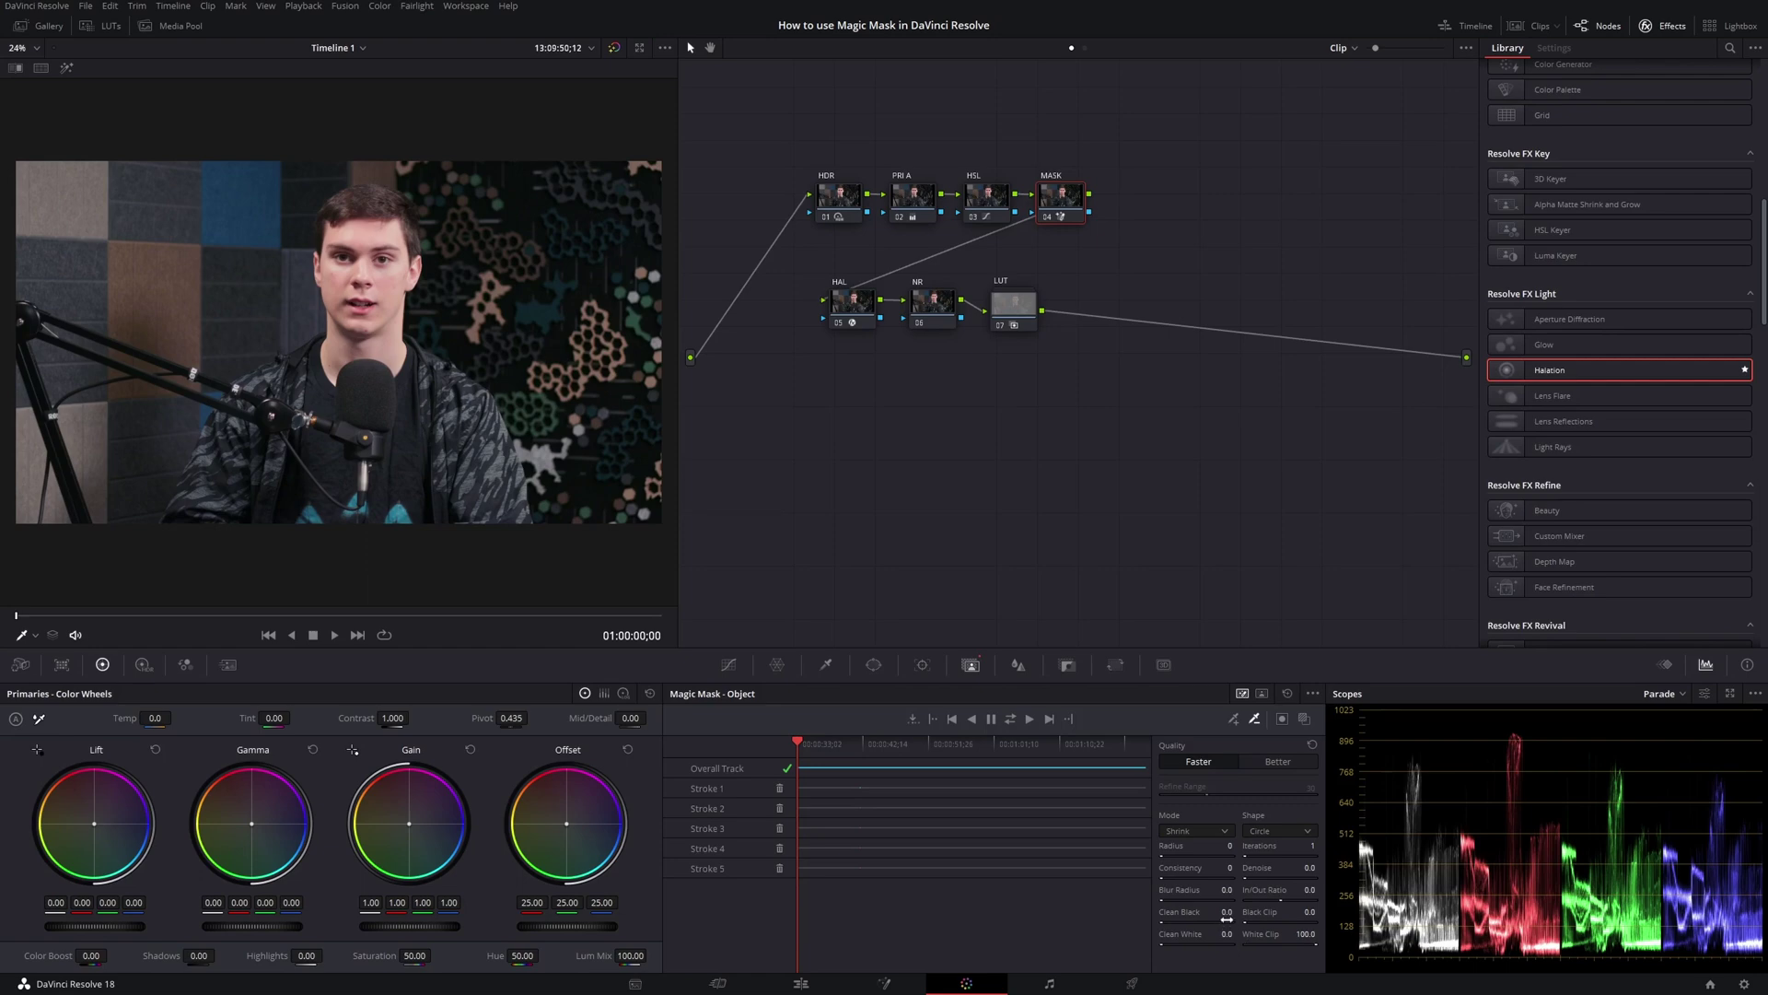
Step: Set the mask Blur Radius to 40 and lower Lift on the MASK node to -0.01
{"action": "left_click", "coordinate": [1226, 891]}
{"action": "type", "text": "40"}
{"action": "key", "text": "Return"}
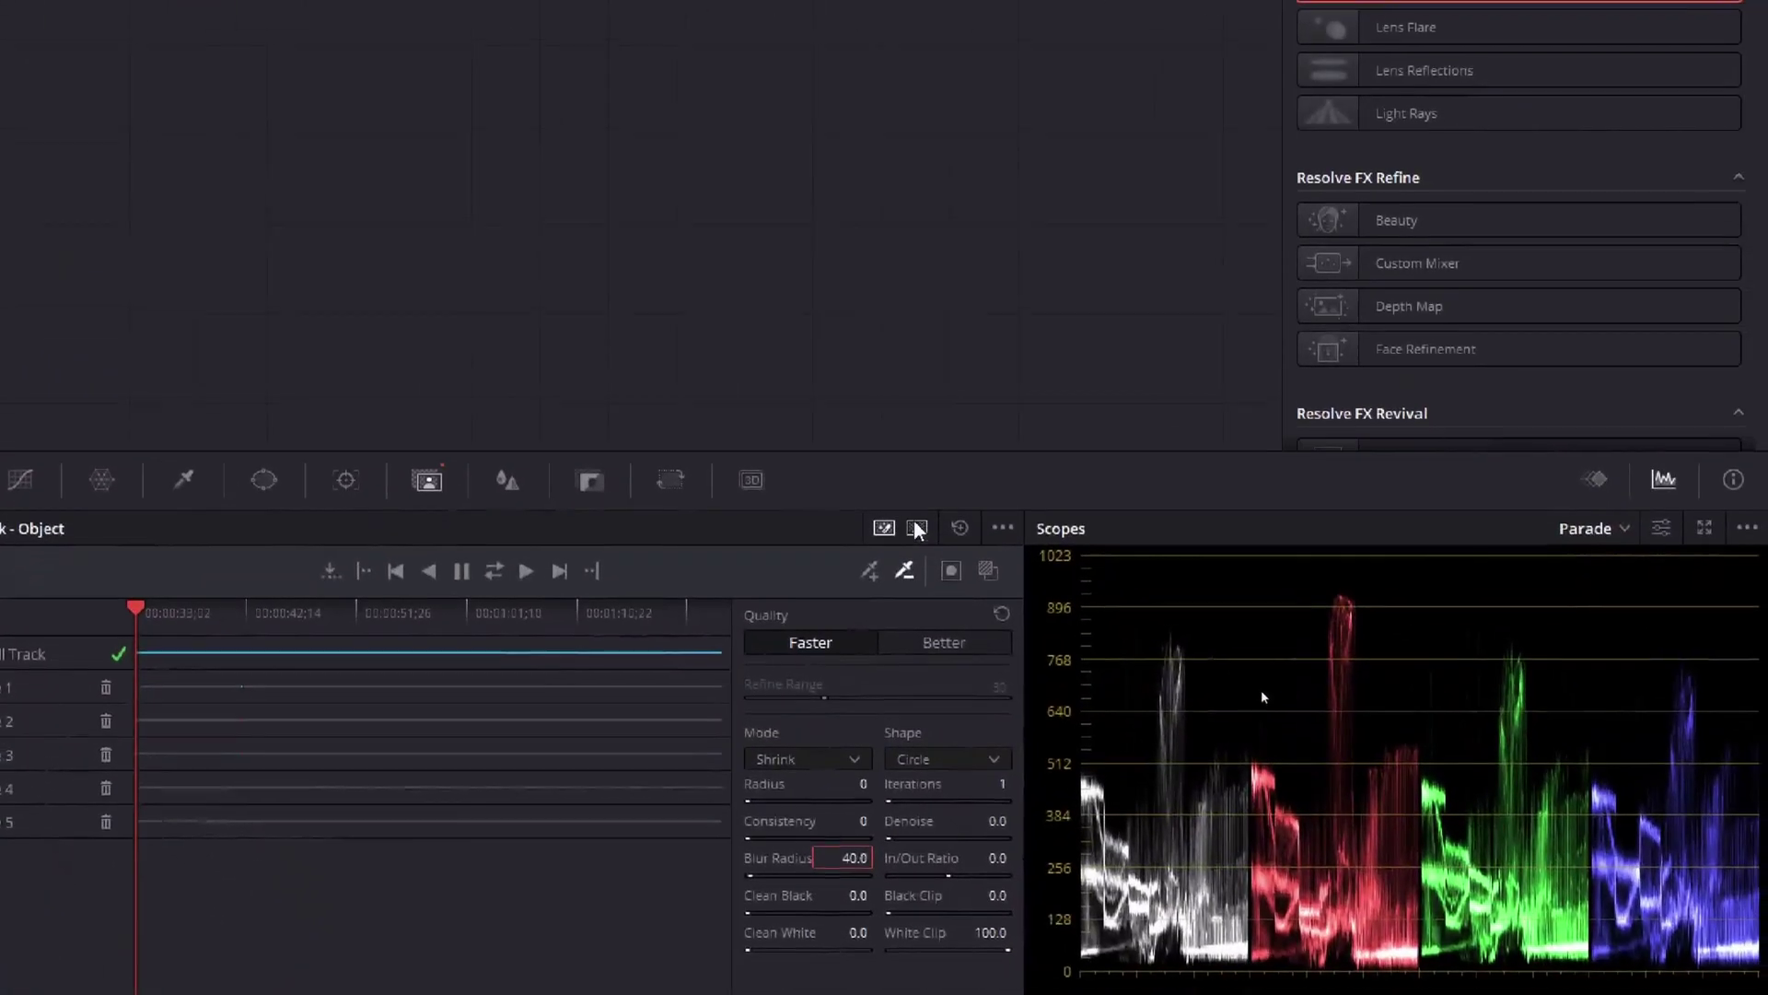
{"action": "left_click", "coordinate": [951, 570]}
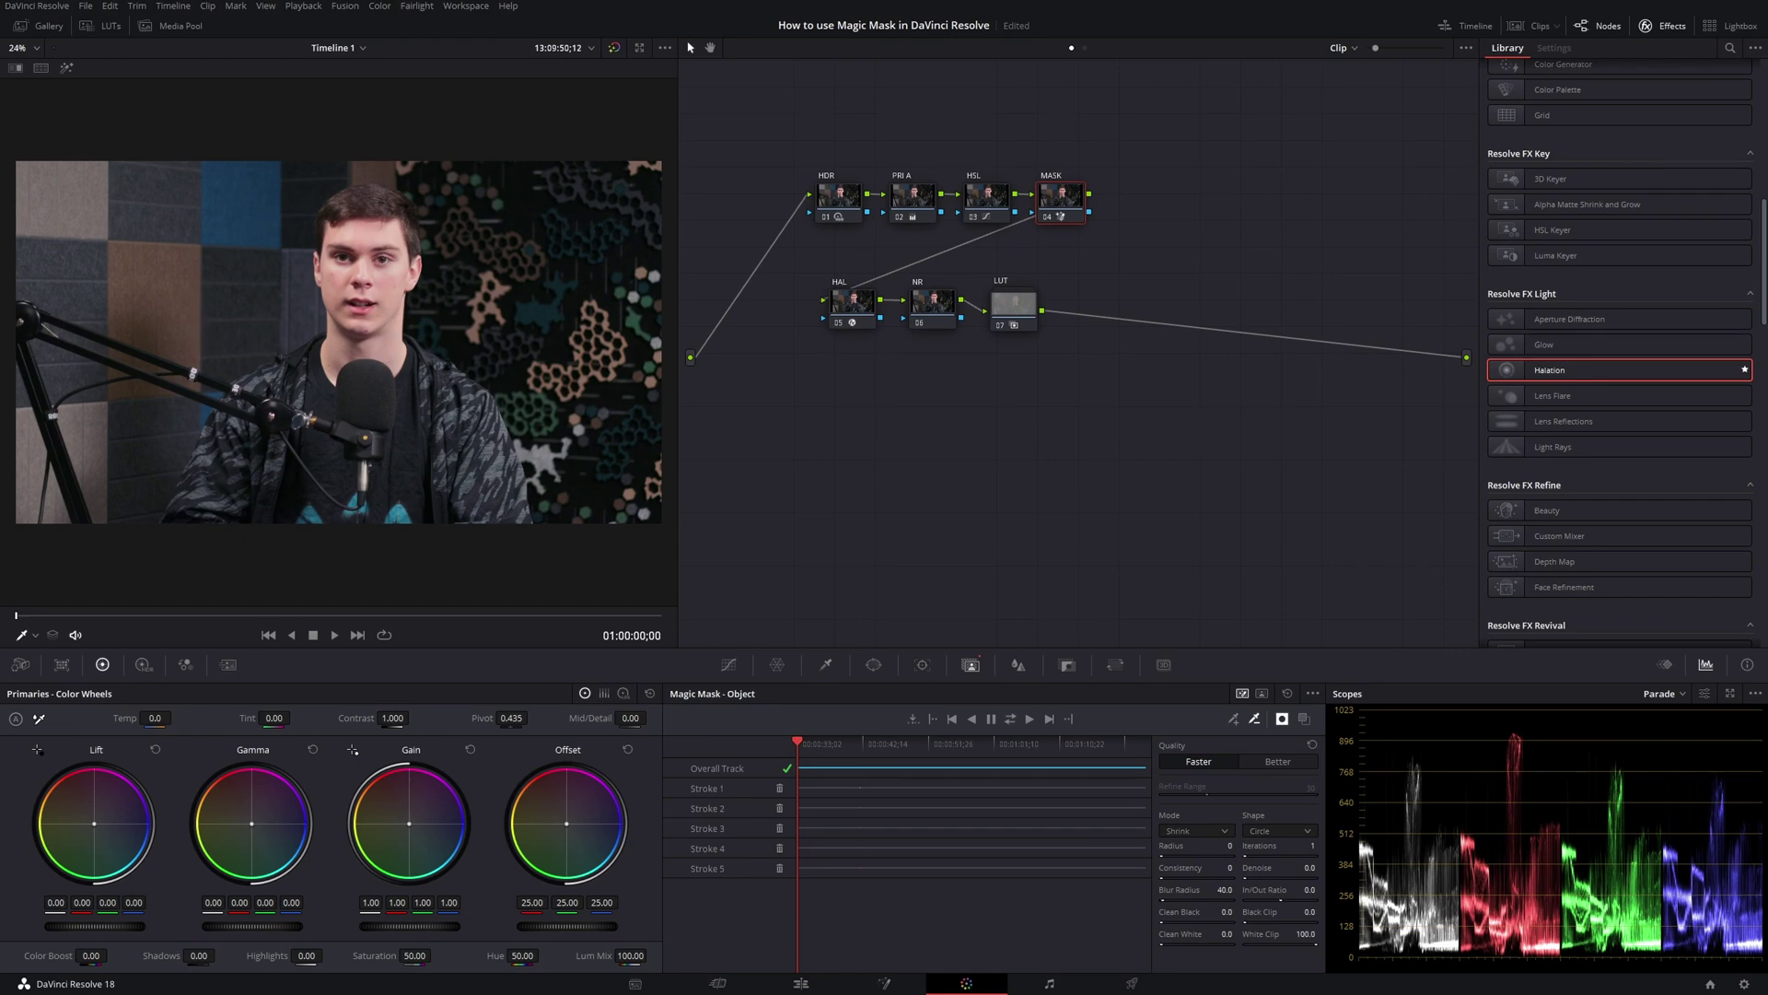
{"action": "left_click_drag", "start_coordinate": [142, 927], "coordinate": [136, 927]}
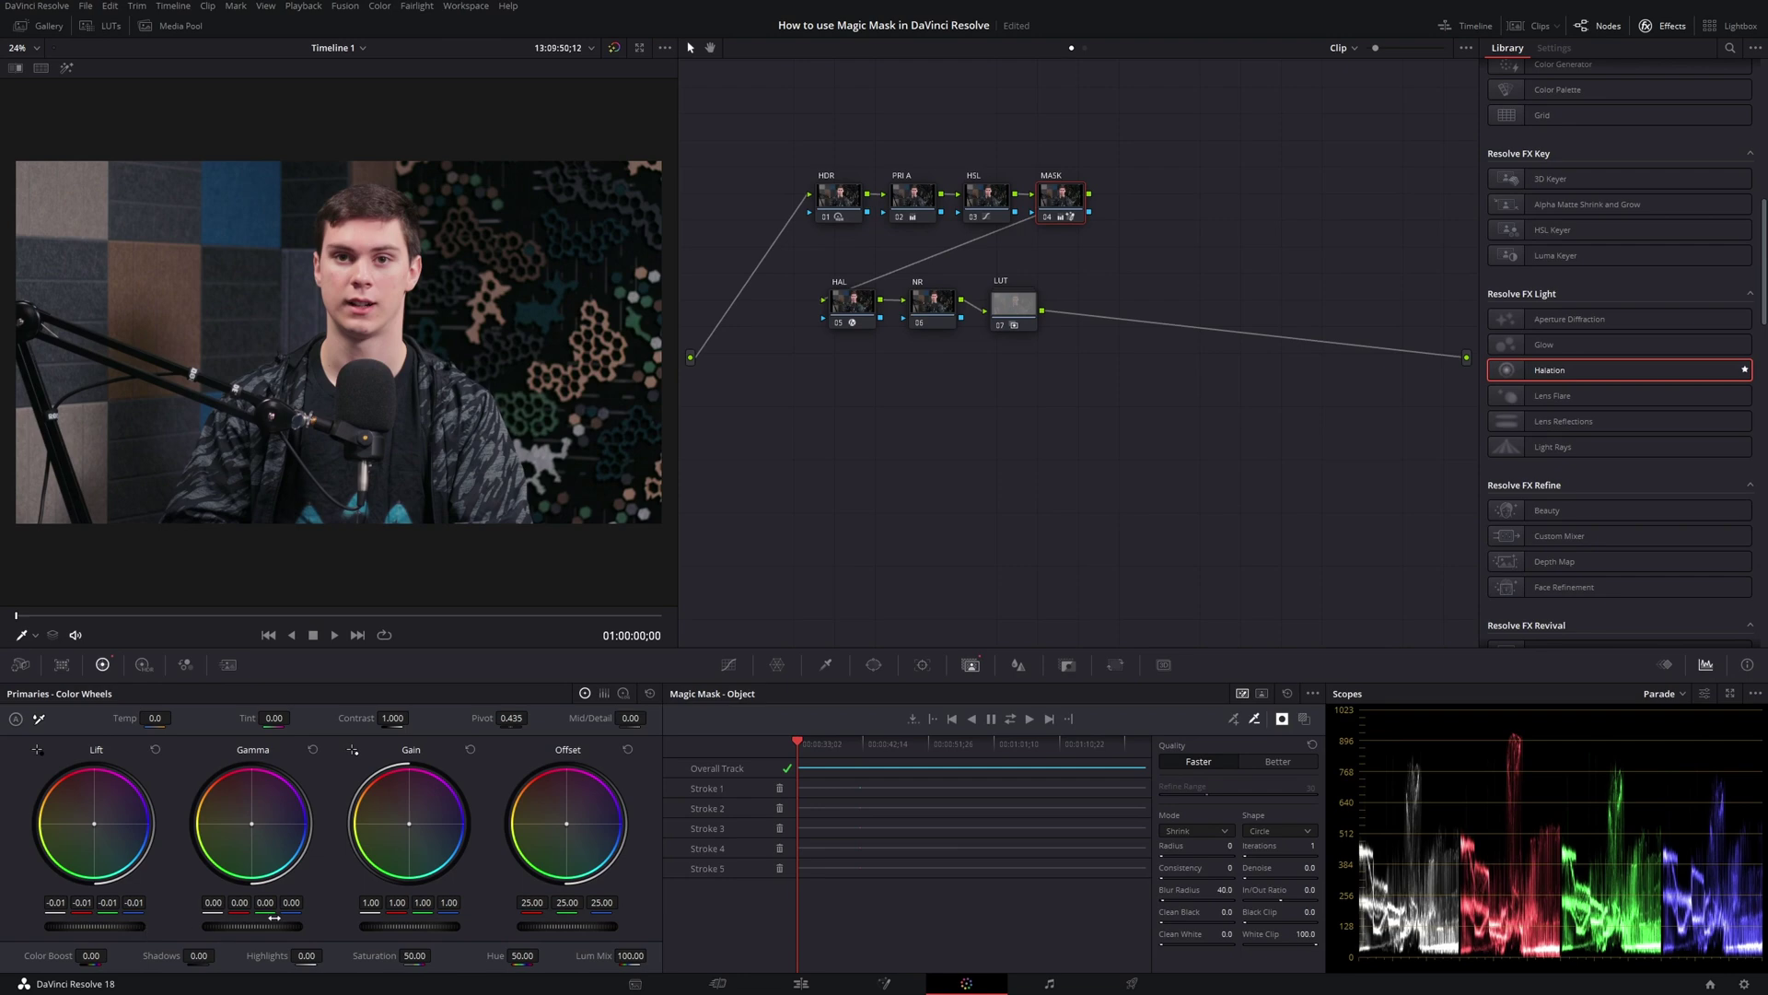
Step: Nudge gamma and gain down on the mask, compare the grade on/off, save, and return to Edit
{"action": "left_click_drag", "start_coordinate": [251, 926], "coordinate": [249, 926]}
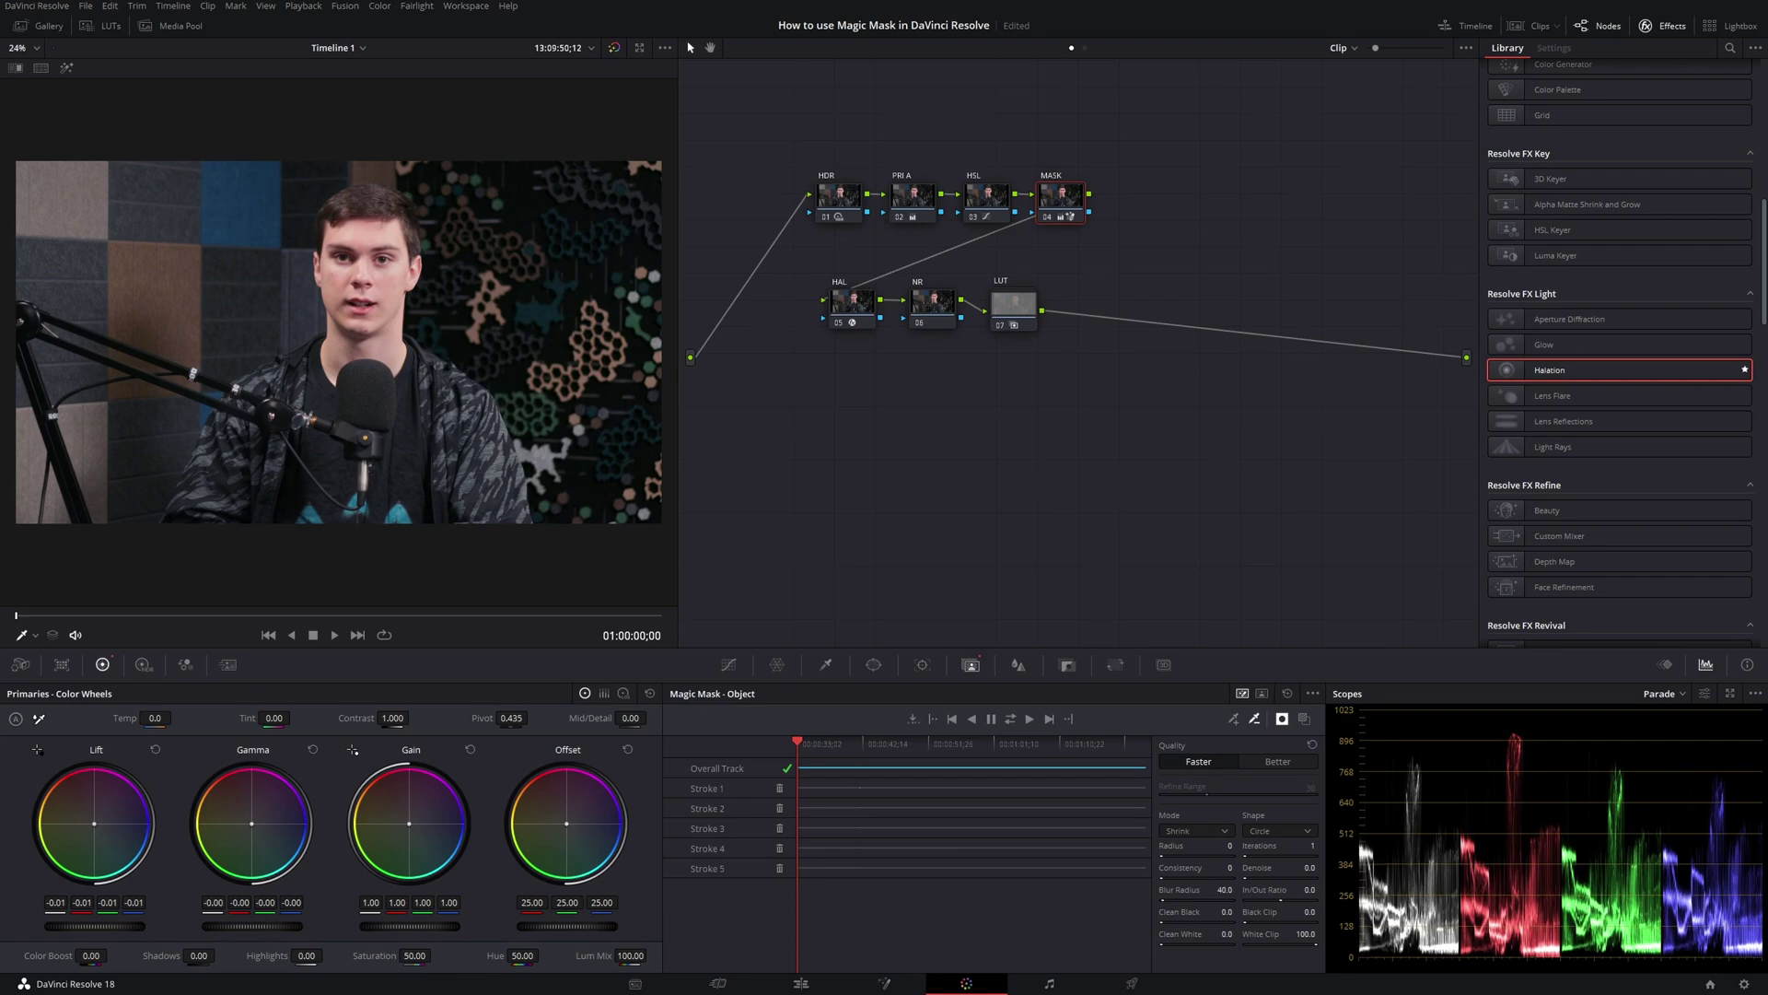
{"action": "left_click_drag", "start_coordinate": [401, 927], "coordinate": [411, 928]}
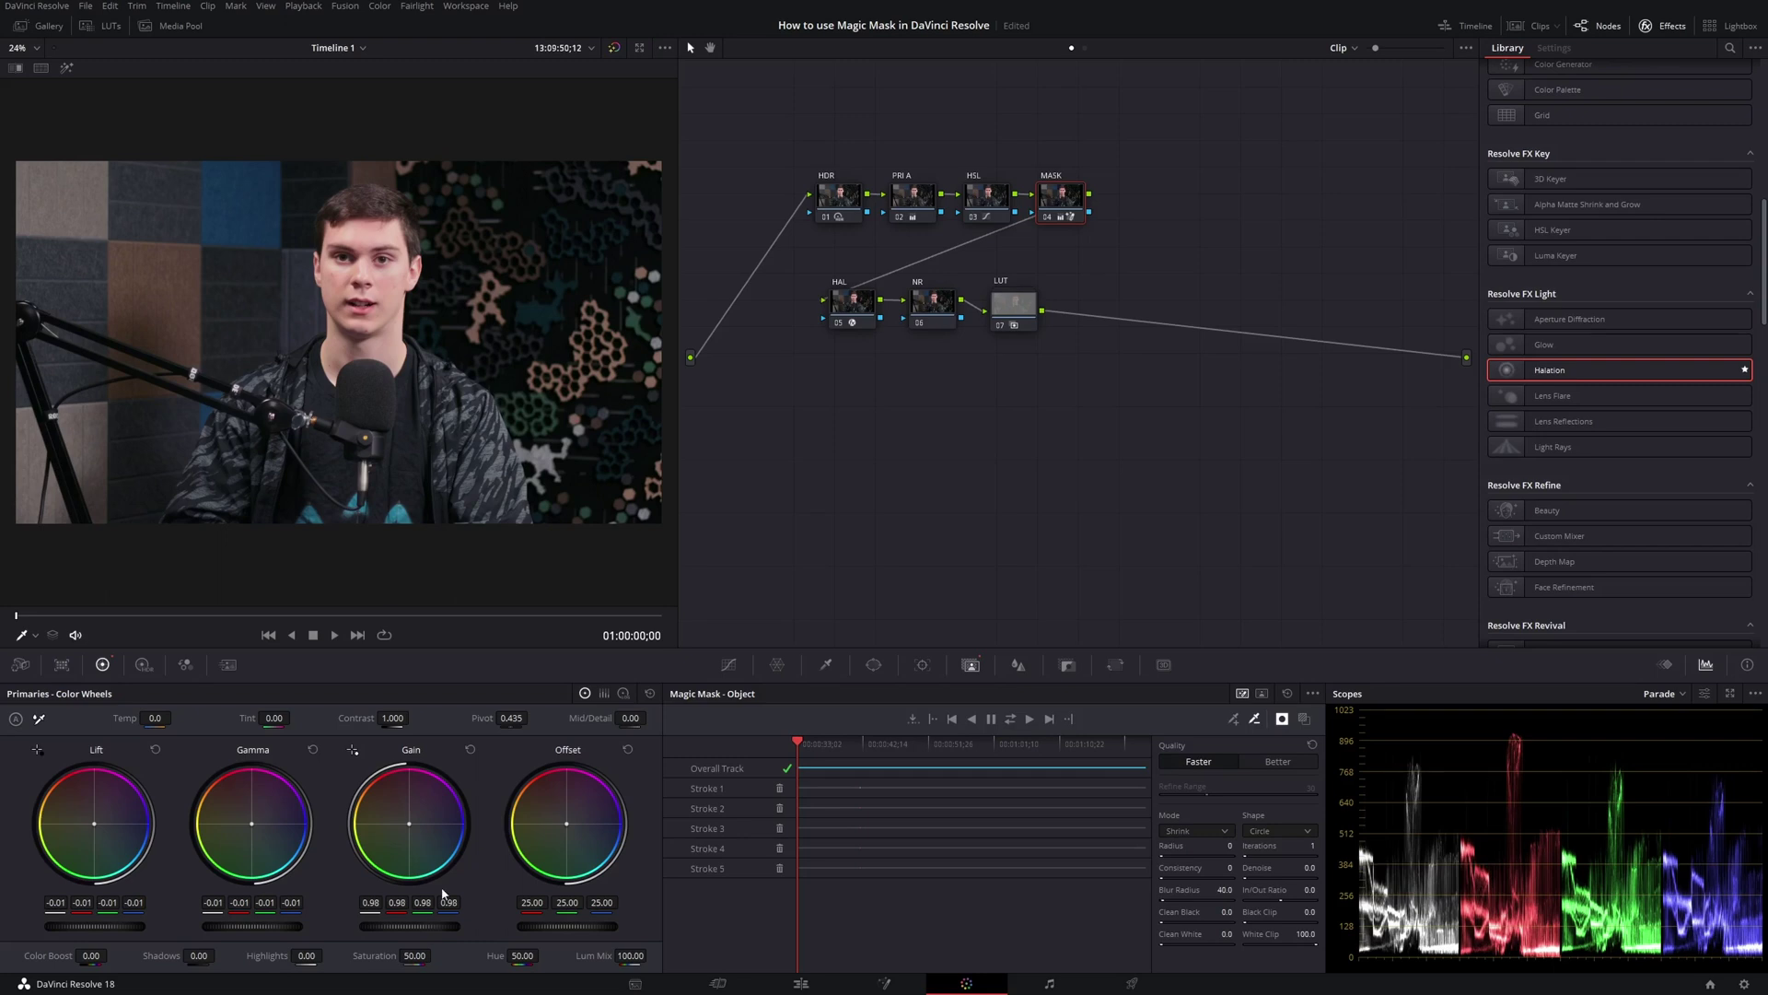
{"action": "left_click", "coordinate": [1048, 218]}
{"action": "left_click", "coordinate": [1048, 217]}
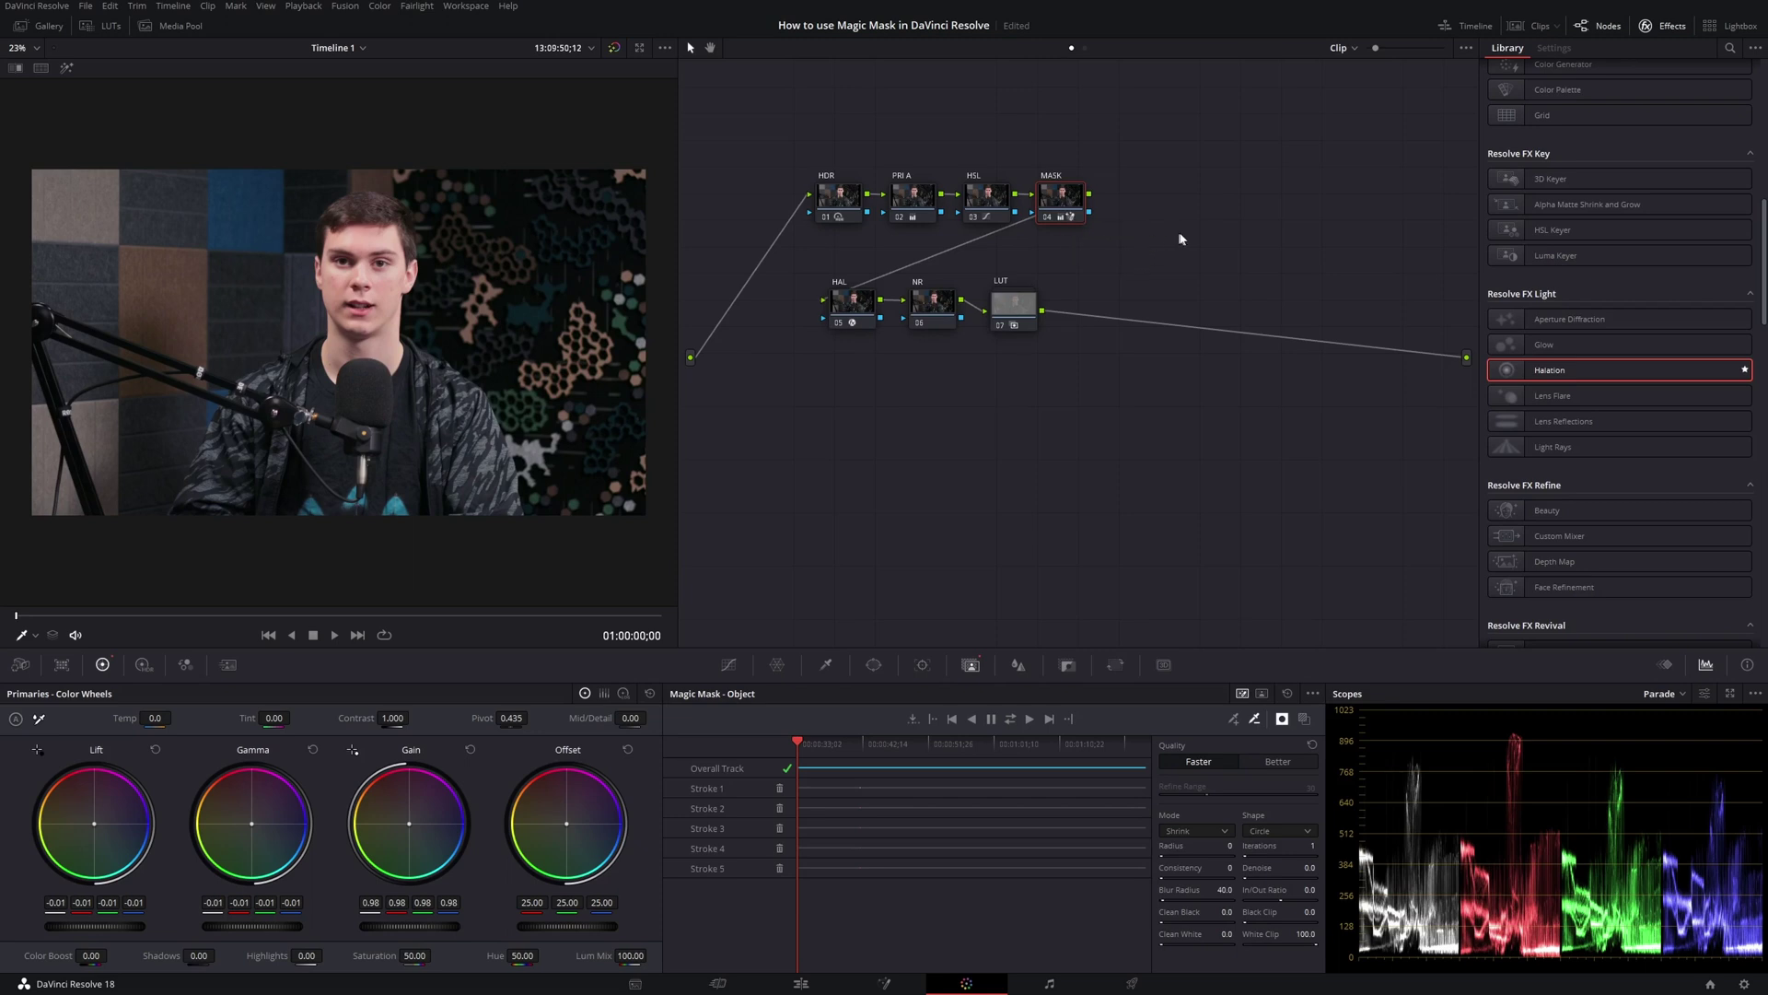
{"action": "key", "text": "ctrl+s"}
{"action": "left_click", "coordinate": [807, 986]}
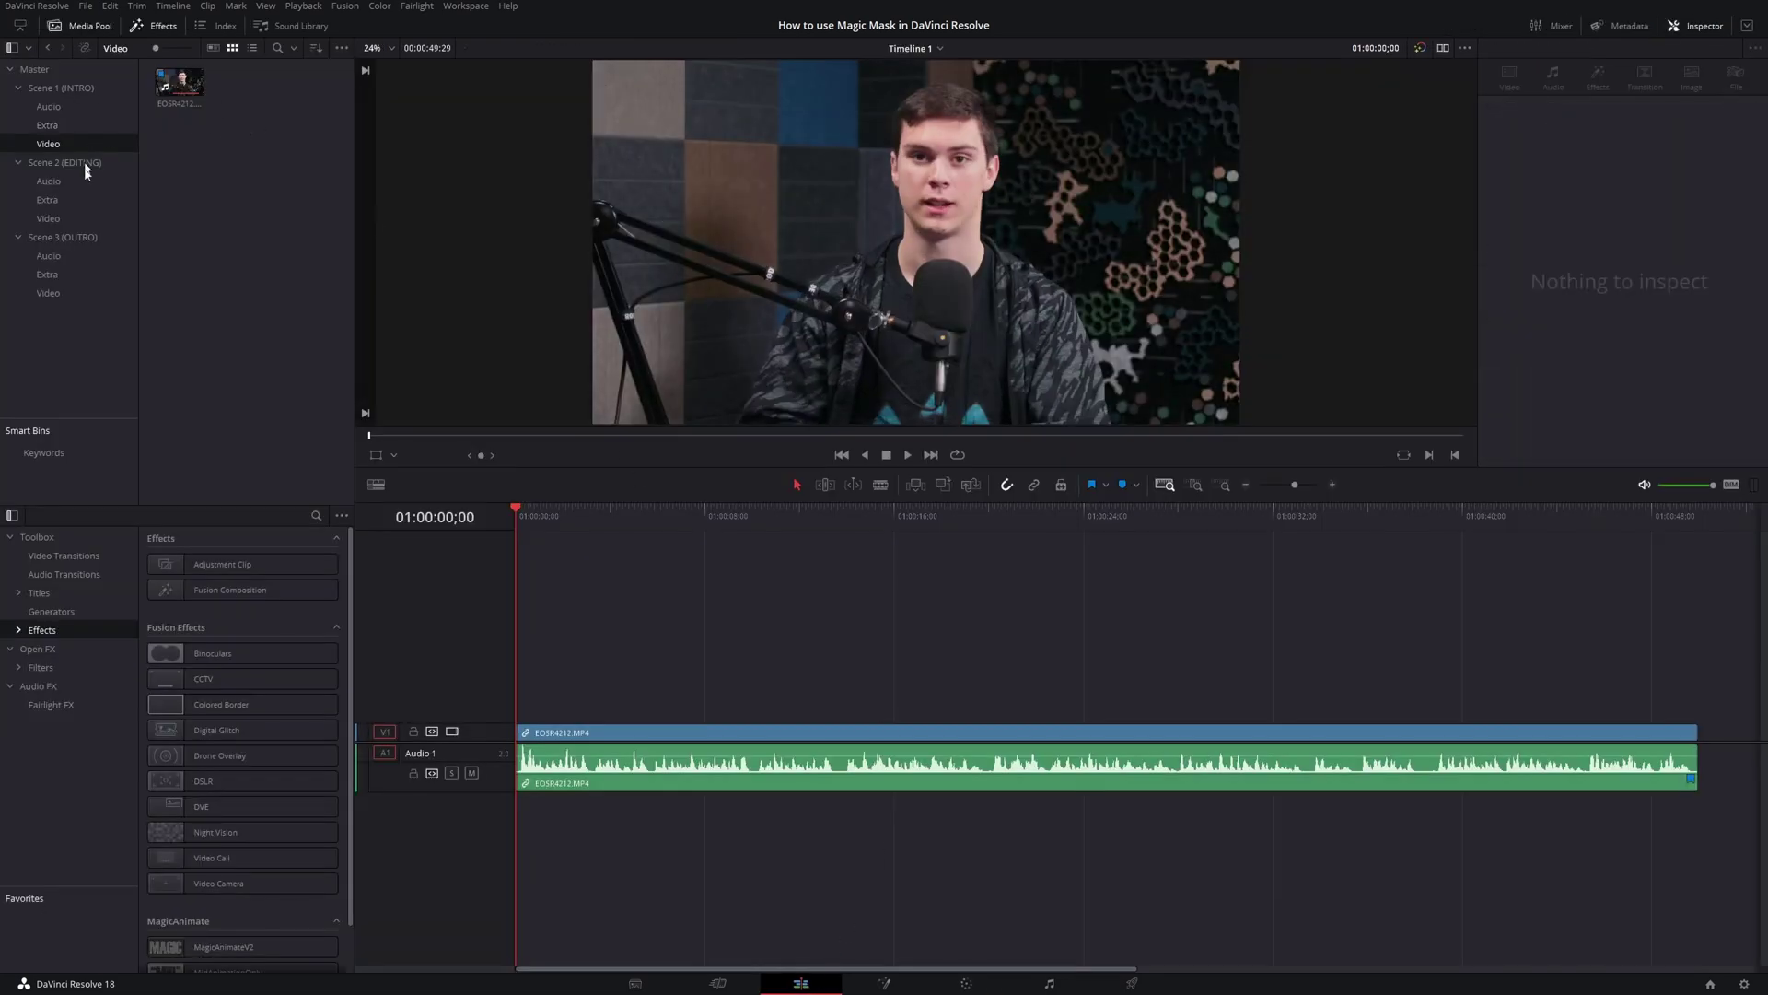
Step: Place EOSR4338.JPG from the Scene 2 Extra bin on V1 after the first clip
{"action": "left_click", "coordinate": [74, 200]}
{"action": "left_click_drag", "start_coordinate": [245, 83], "coordinate": [1634, 746]}
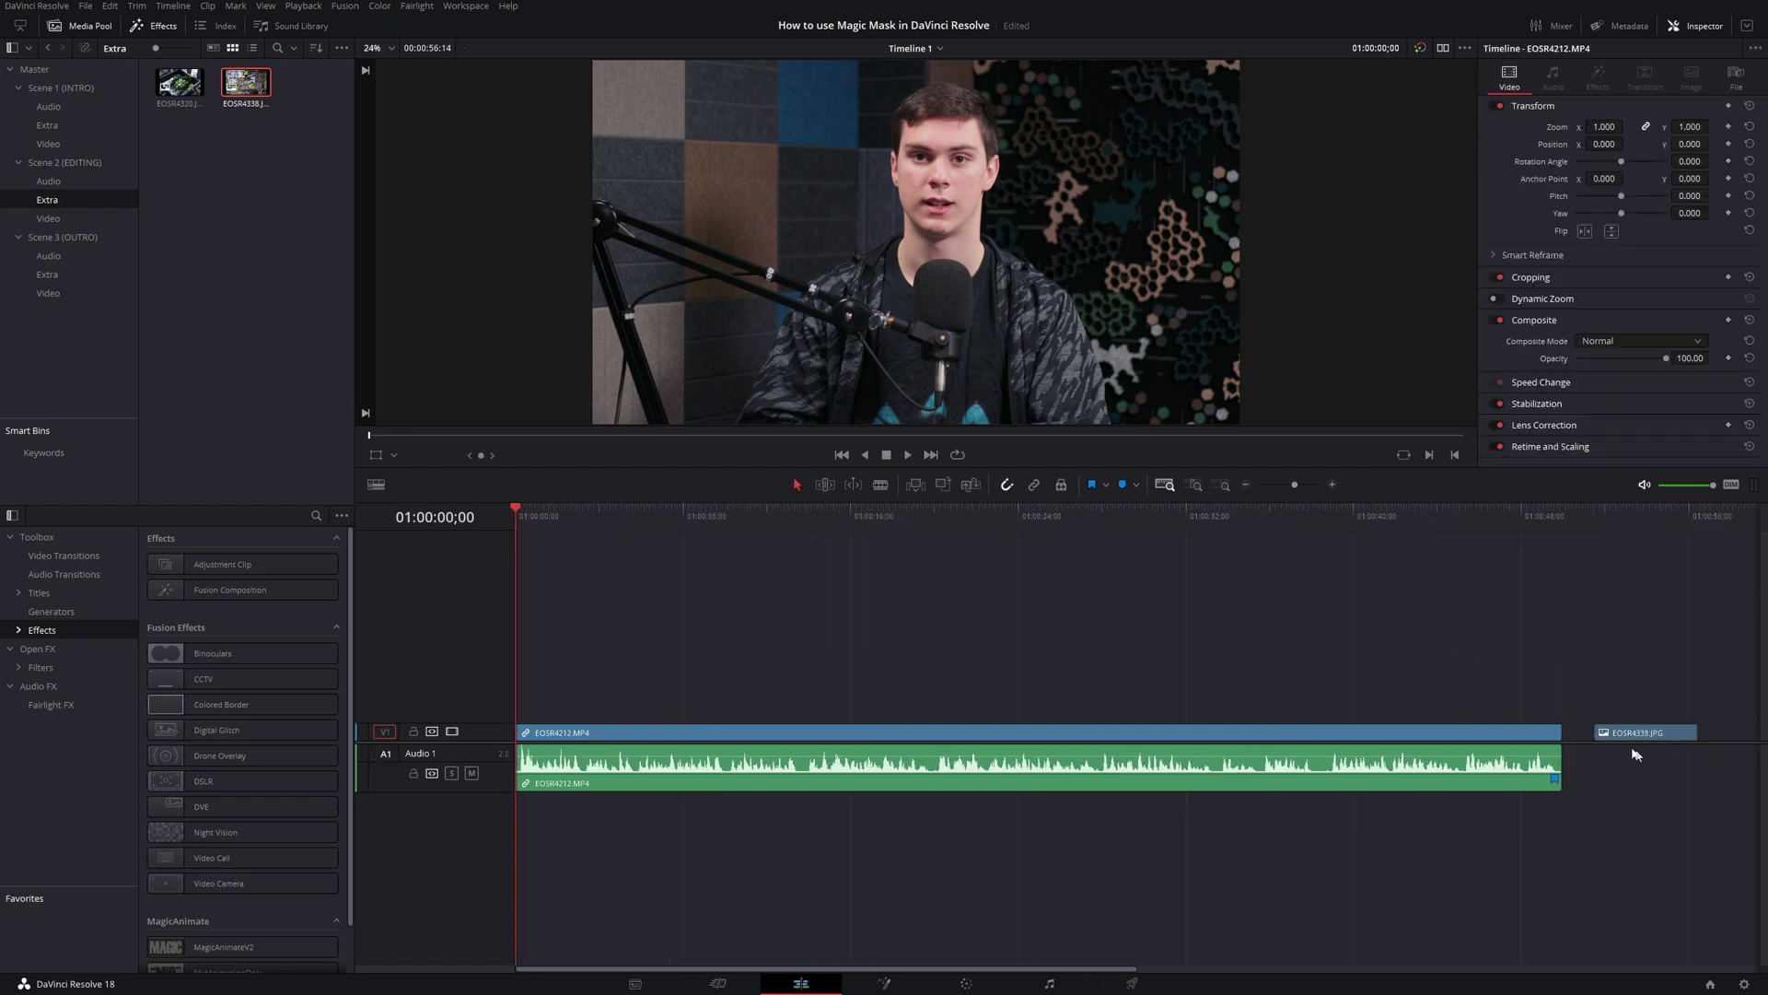
{"action": "left_click", "coordinate": [1633, 573]}
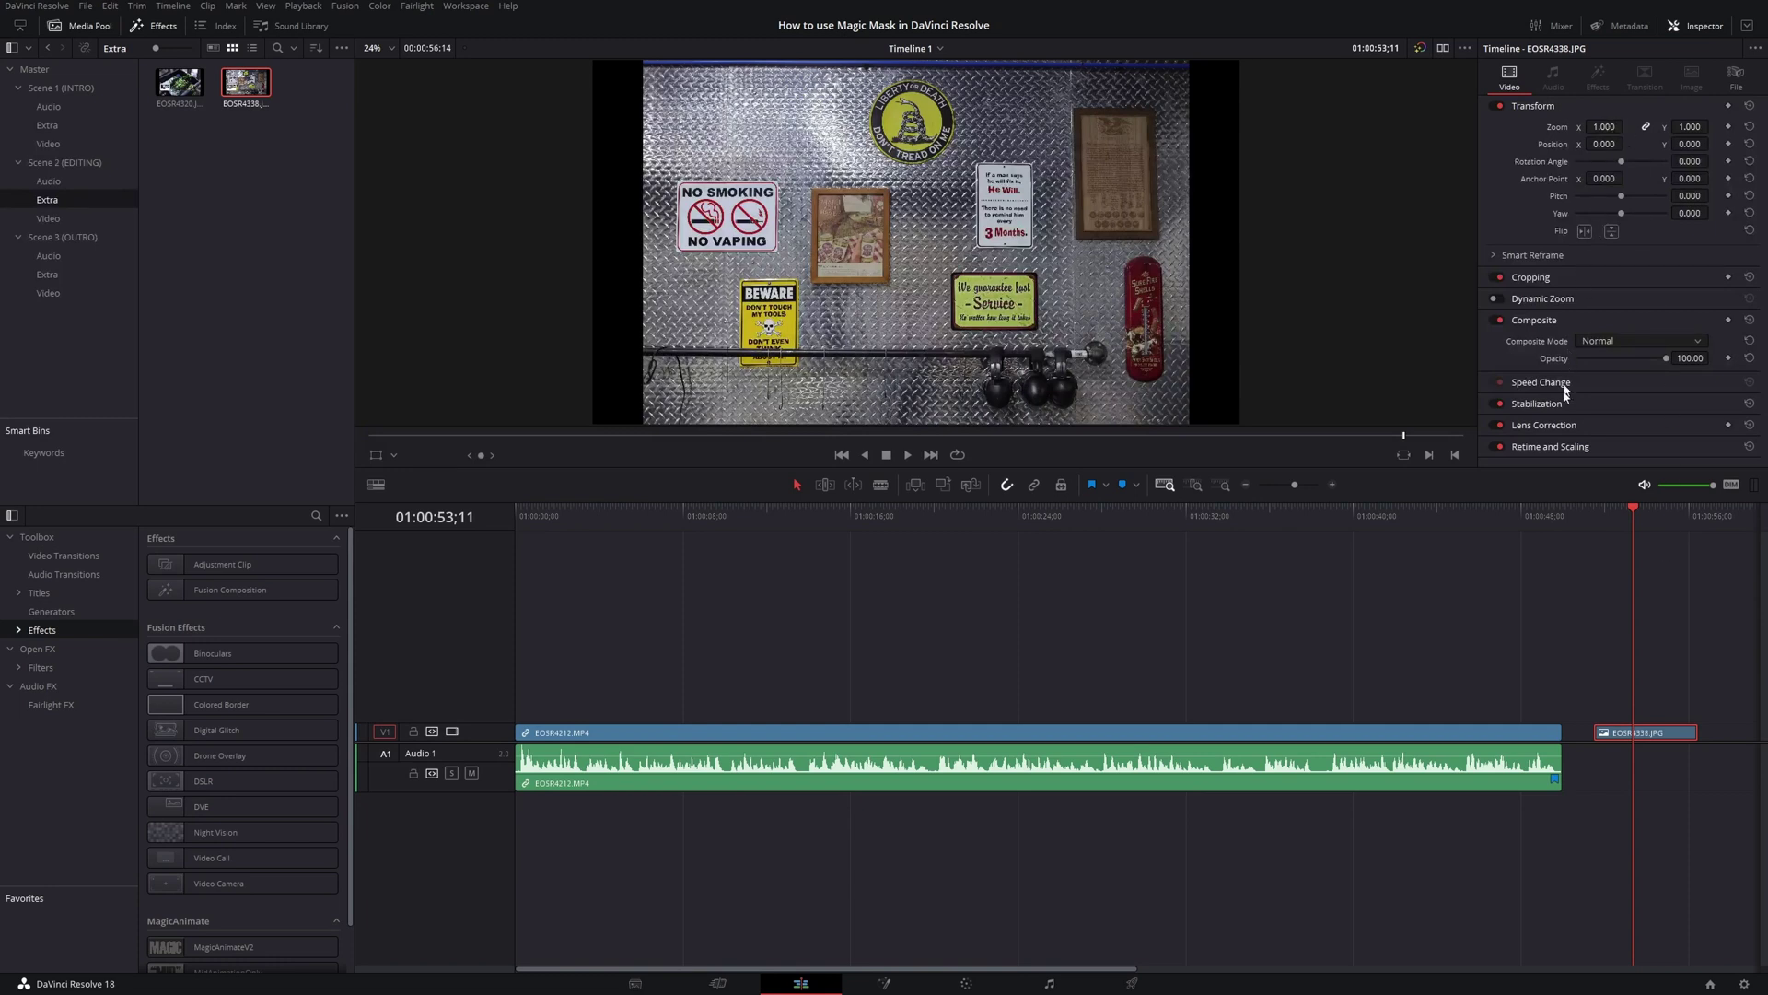
Step: Set the photo's Retime and Scaling option Scaling to Fill
{"action": "left_click", "coordinate": [1563, 447]}
{"action": "scroll", "coordinate": [1572, 385], "scroll_direction": "down", "scroll_amount": 2}
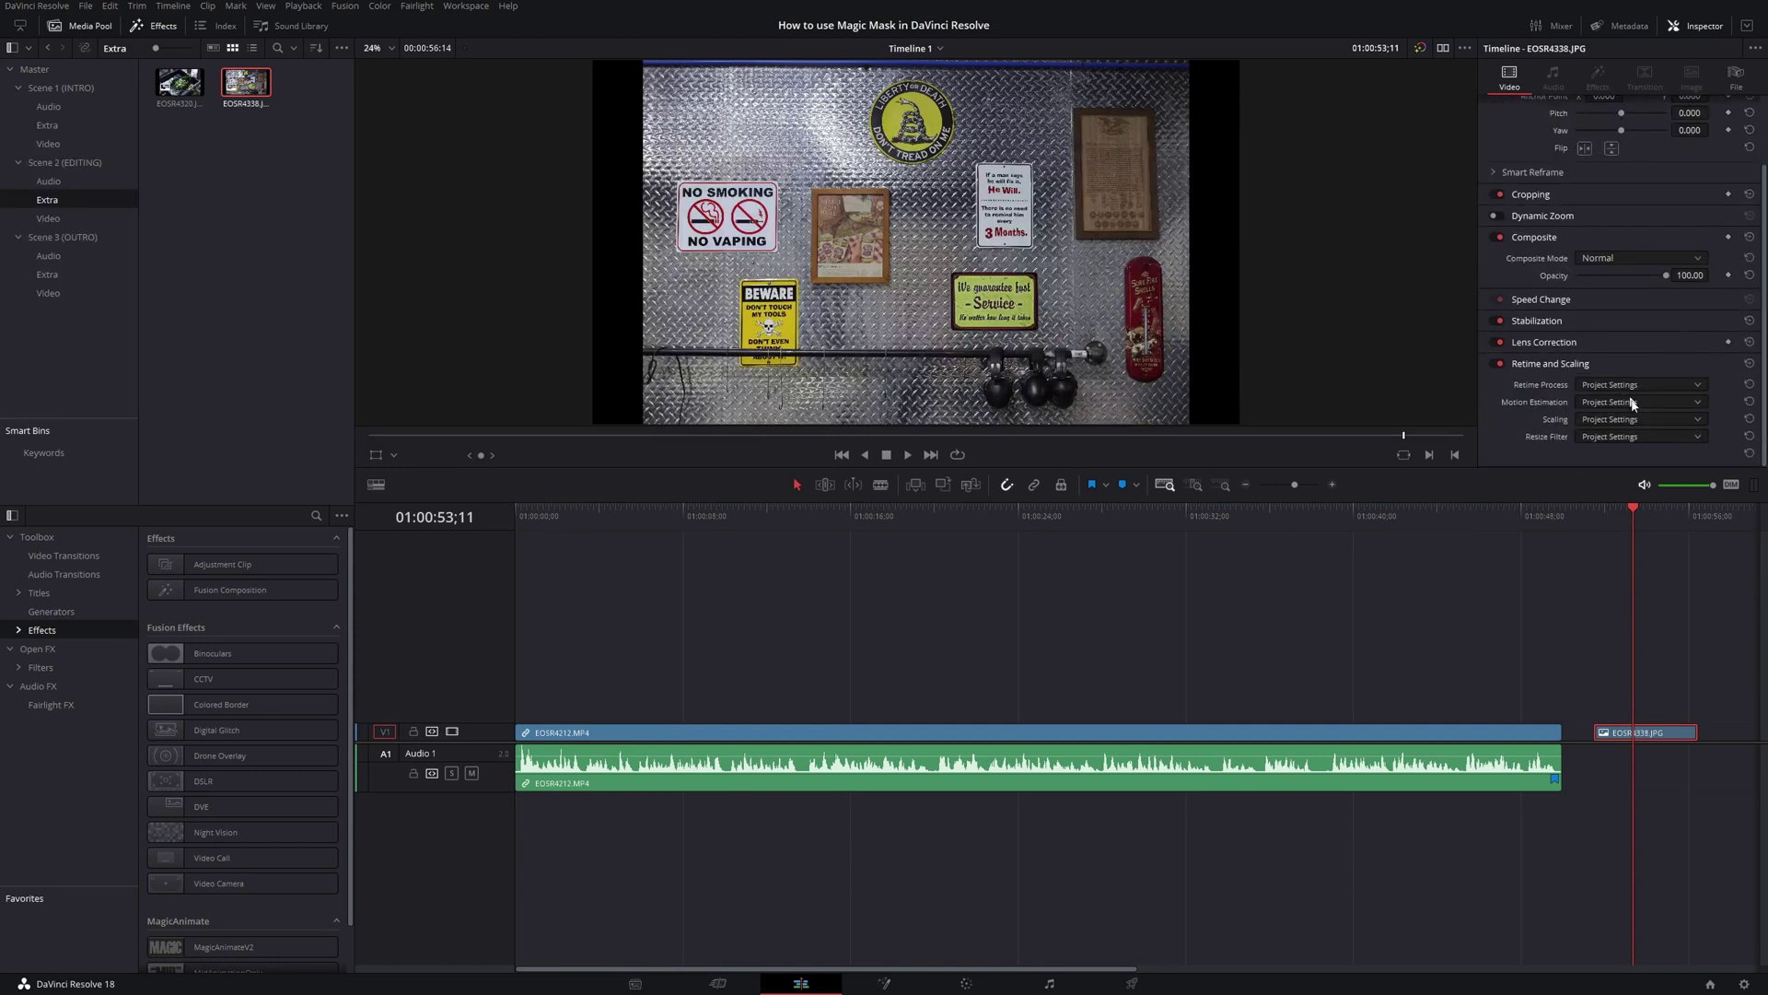
{"action": "scroll", "coordinate": [1571, 372], "scroll_direction": "up", "scroll_amount": 1}
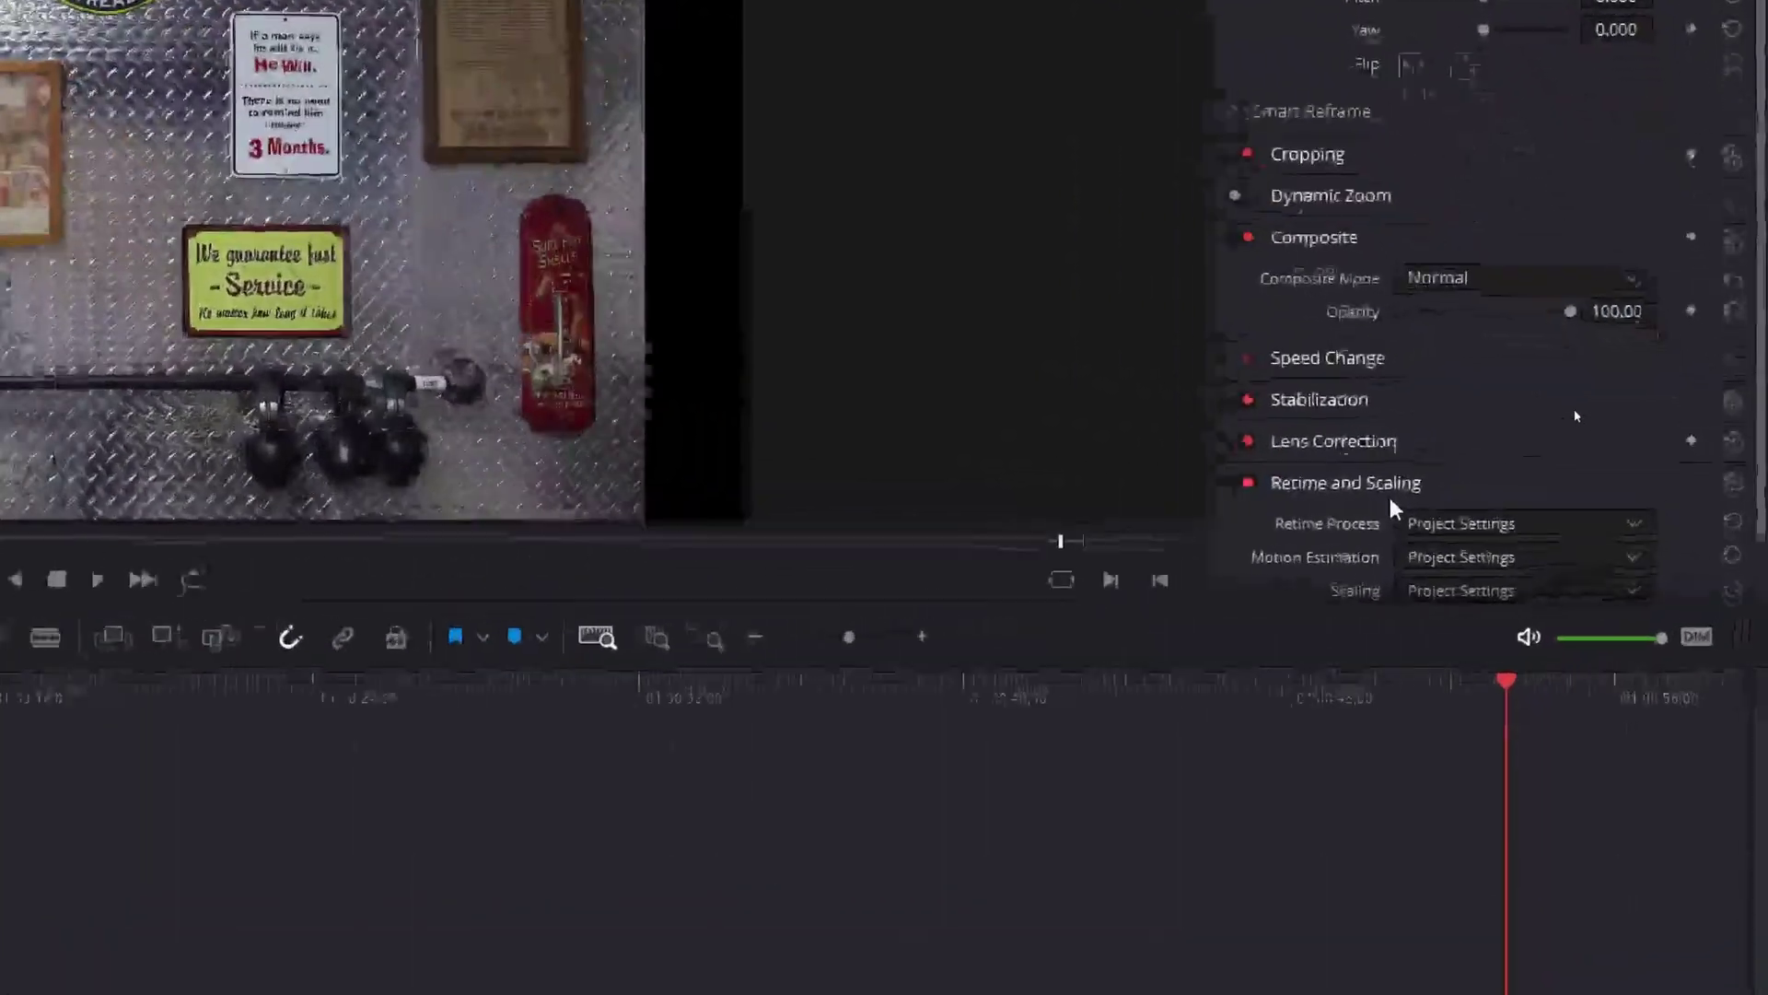
{"action": "scroll", "coordinate": [1575, 416], "scroll_direction": "down", "scroll_amount": 1}
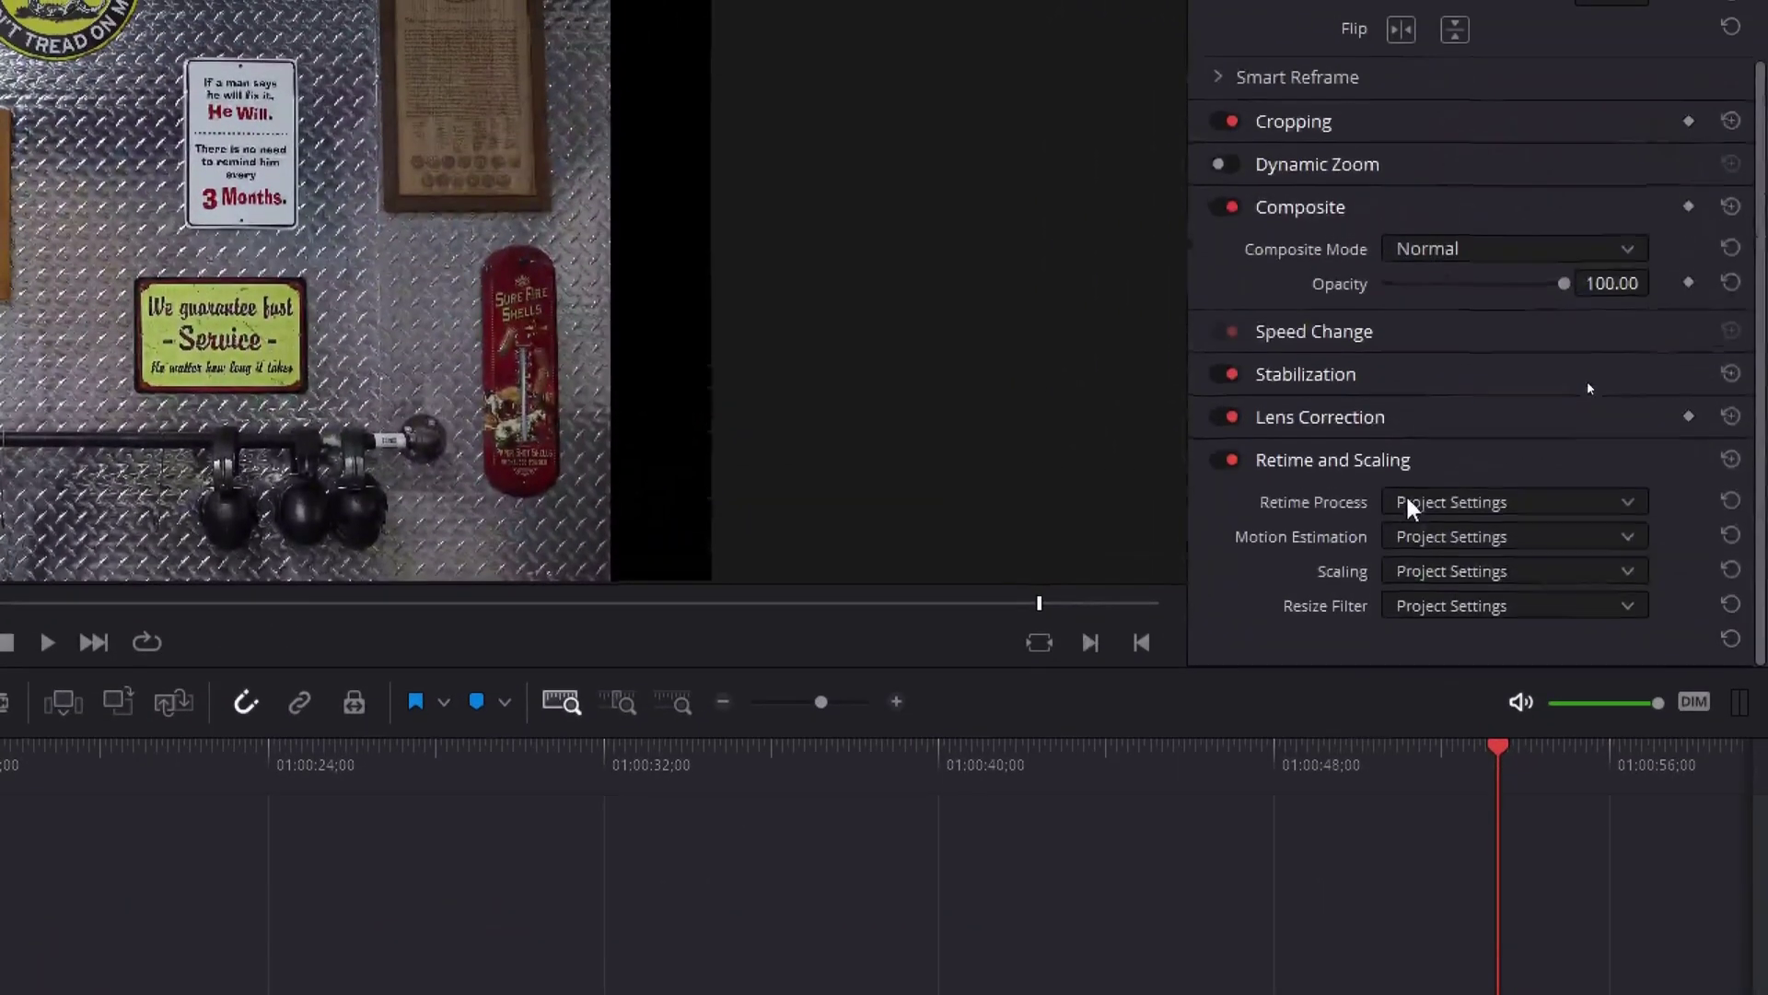
{"action": "left_click", "coordinate": [1494, 498]}
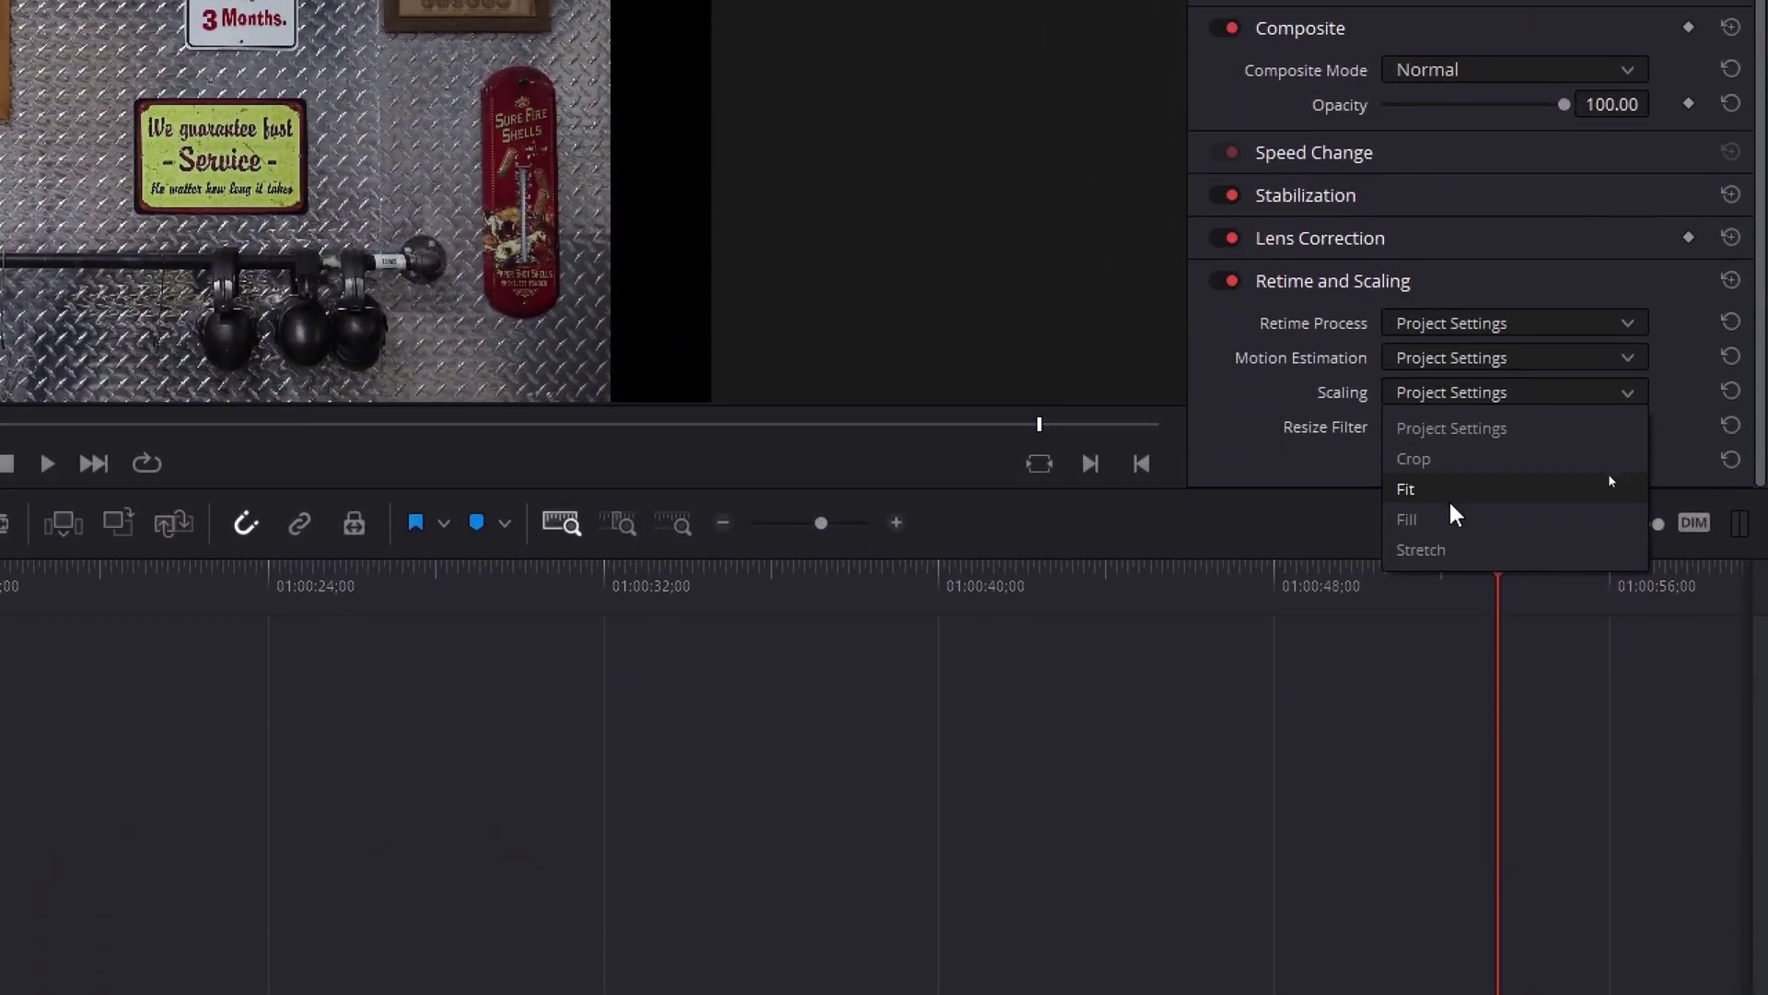
{"action": "left_click", "coordinate": [1450, 516]}
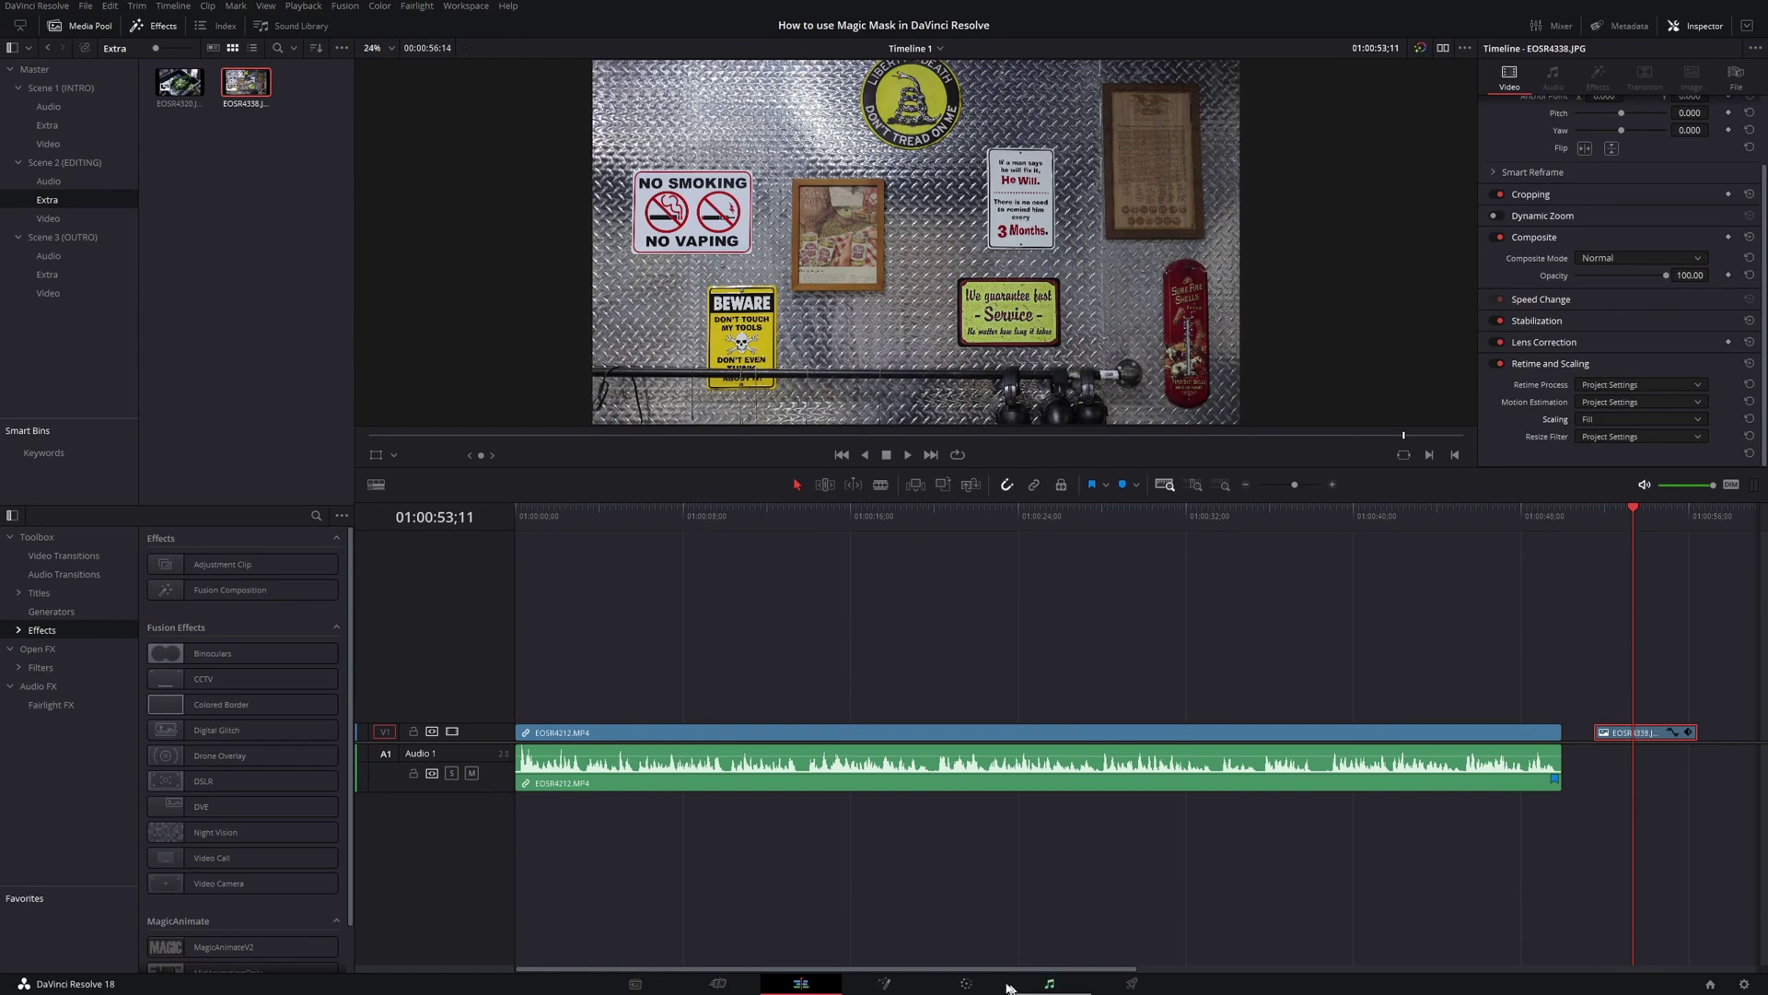
Step: On the Color page, mask both framed pictures and the Service, He Will, NO SMOKING and BEWARE signs
{"action": "left_click", "coordinate": [966, 983]}
{"action": "left_click_drag", "start_coordinate": [856, 193], "coordinate": [904, 228]}
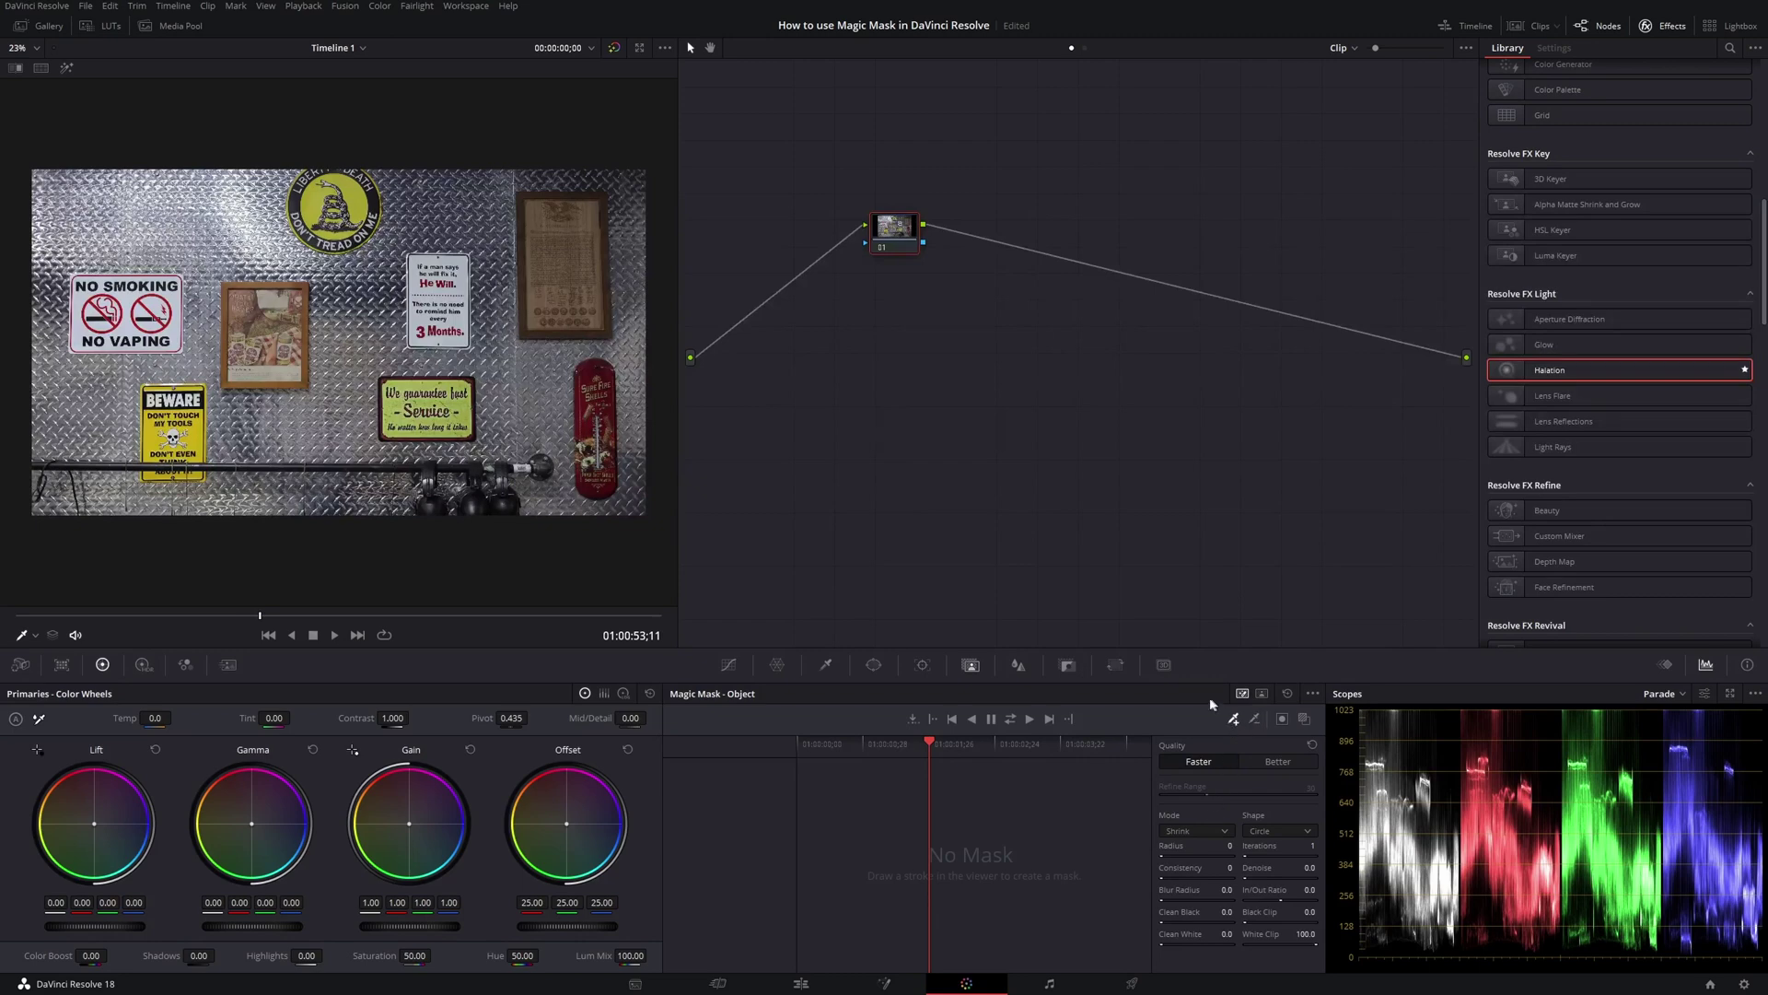
{"action": "mouse_move", "coordinate": [582, 209]}
{"action": "left_mouse_down"}
{"action": "mouse_move", "coordinate": [543, 225]}
{"action": "mouse_move", "coordinate": [595, 292]}
{"action": "mouse_move", "coordinate": [557, 315]}
{"action": "mouse_move", "coordinate": [591, 483]}
{"action": "left_mouse_up"}
{"action": "mouse_move", "coordinate": [458, 405]}
{"action": "left_mouse_down"}
{"action": "mouse_move", "coordinate": [427, 419]}
{"action": "mouse_move", "coordinate": [396, 397]}
{"action": "left_mouse_up"}
{"action": "left_click_drag", "start_coordinate": [438, 267], "coordinate": [444, 336]}
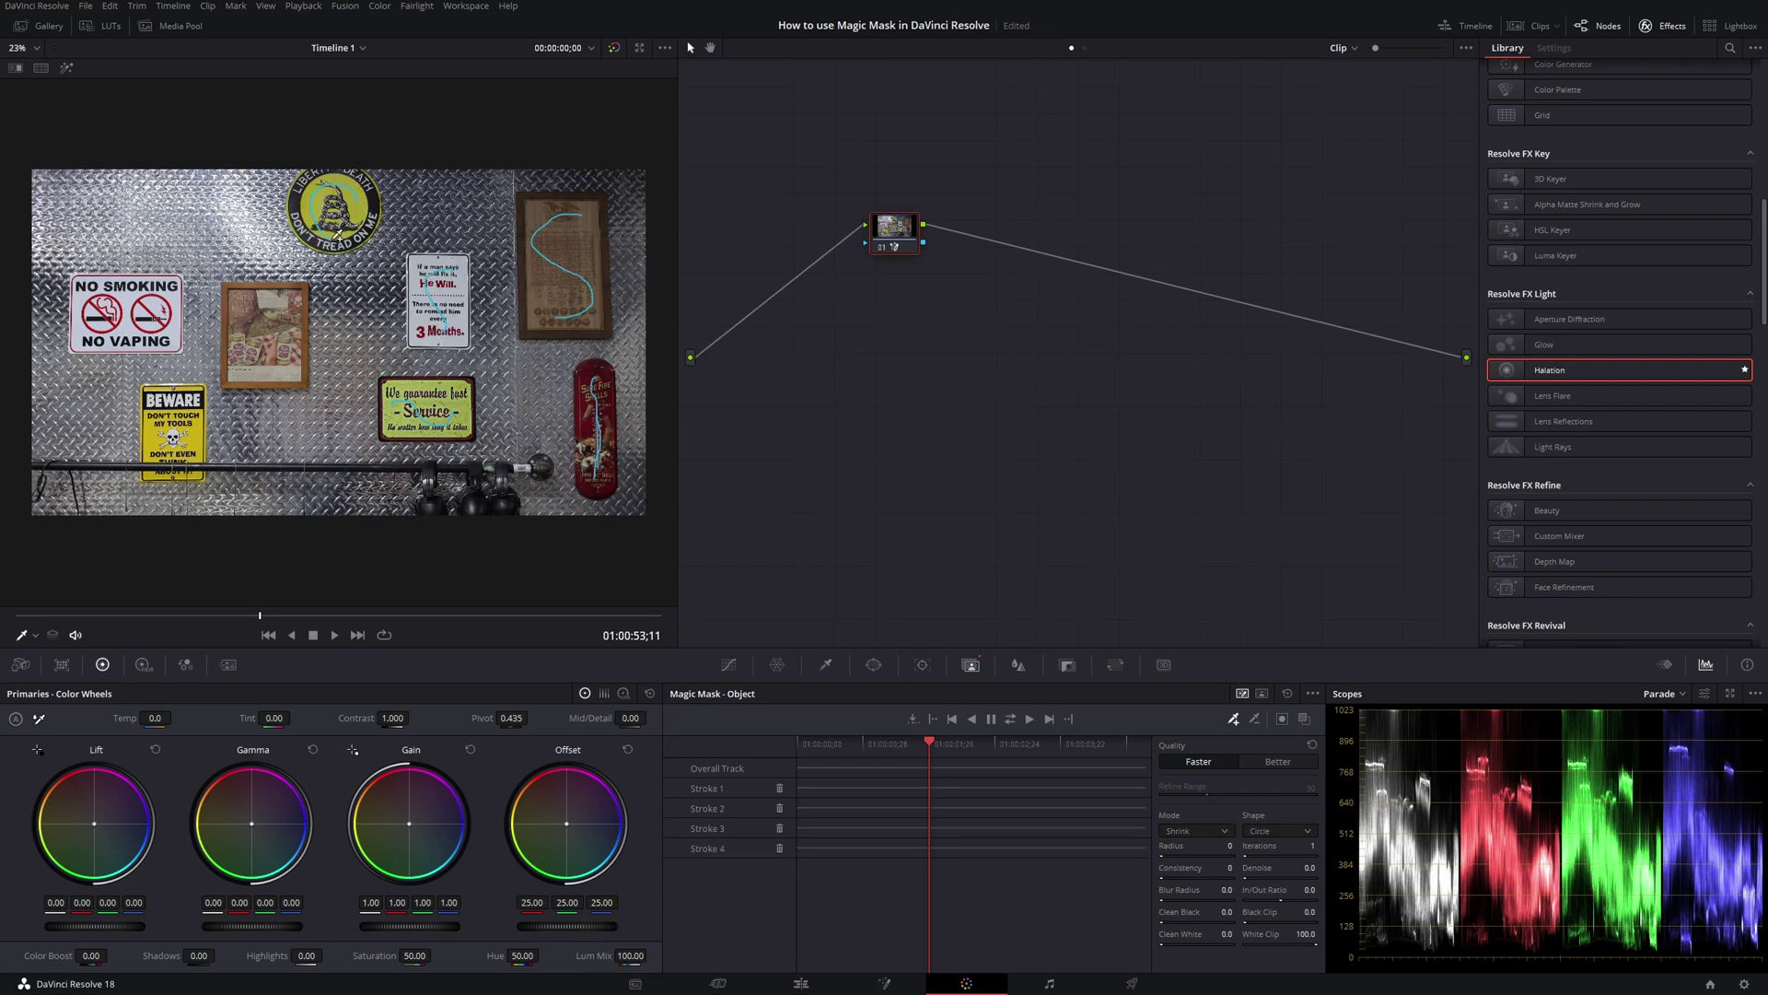
{"action": "left_click_drag", "start_coordinate": [264, 302], "coordinate": [269, 361]}
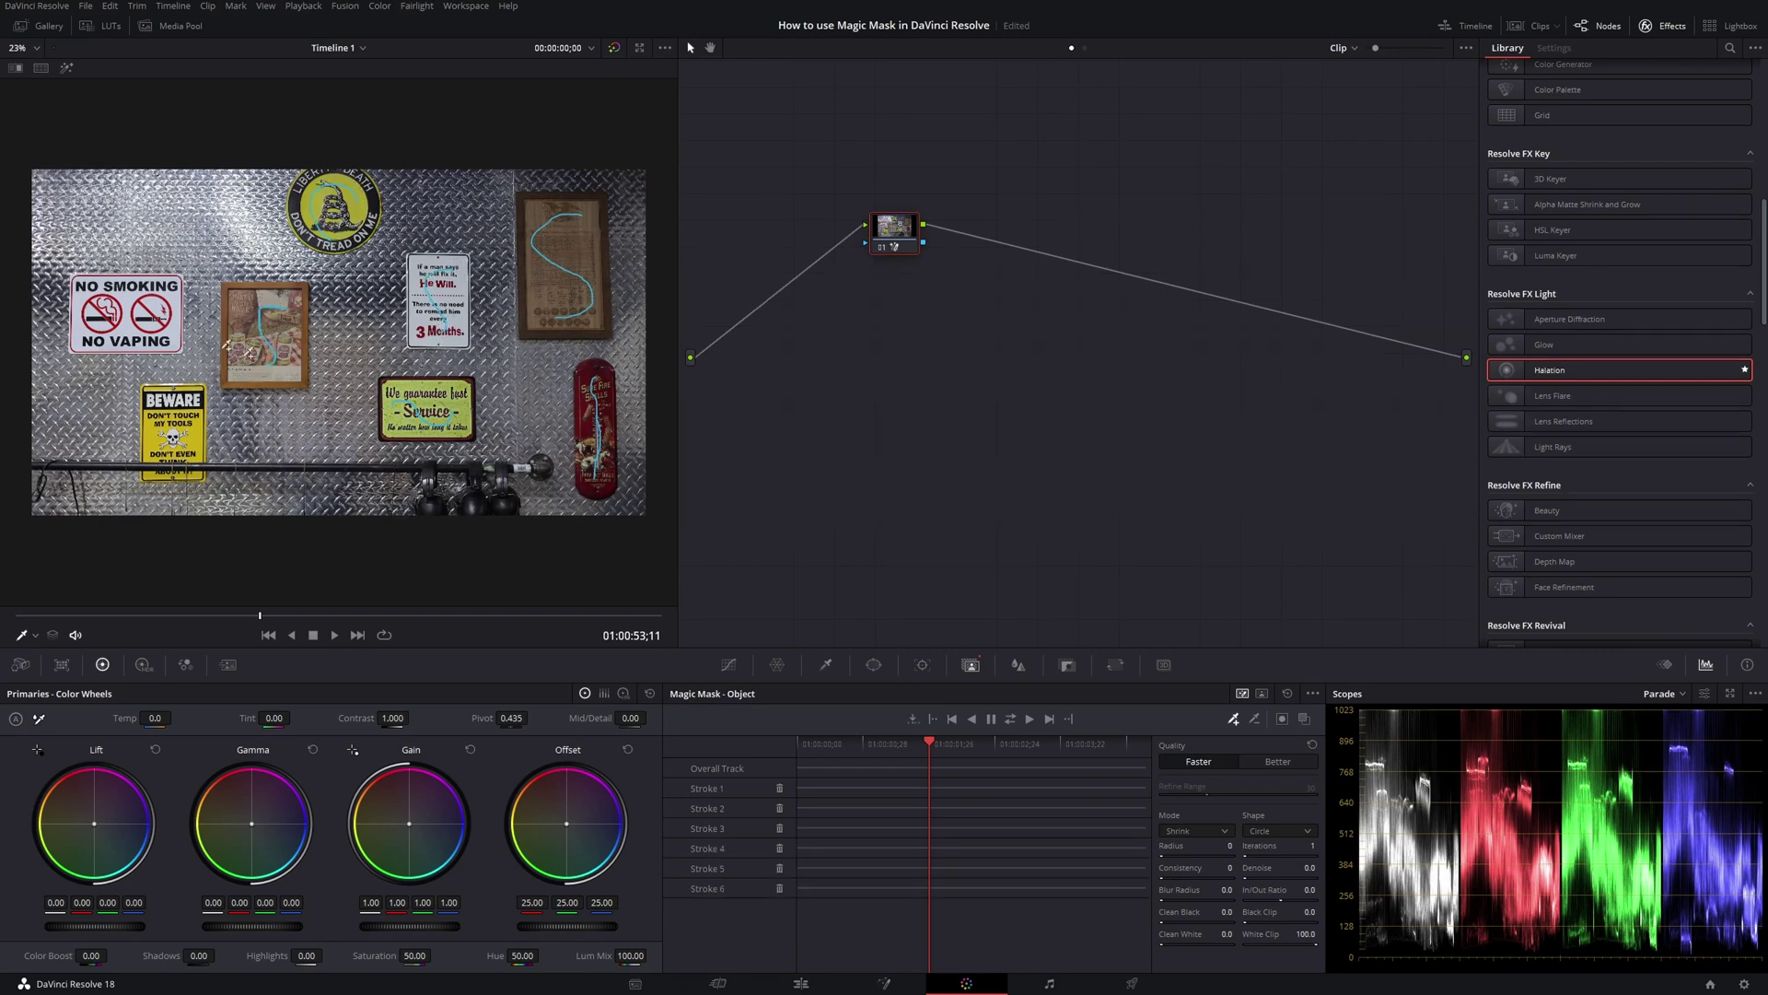
{"action": "mouse_move", "coordinate": [163, 327]}
{"action": "left_mouse_down"}
{"action": "mouse_move", "coordinate": [127, 297]}
{"action": "mouse_move", "coordinate": [97, 318]}
{"action": "left_mouse_up"}
{"action": "left_click_drag", "start_coordinate": [173, 405], "coordinate": [164, 458]}
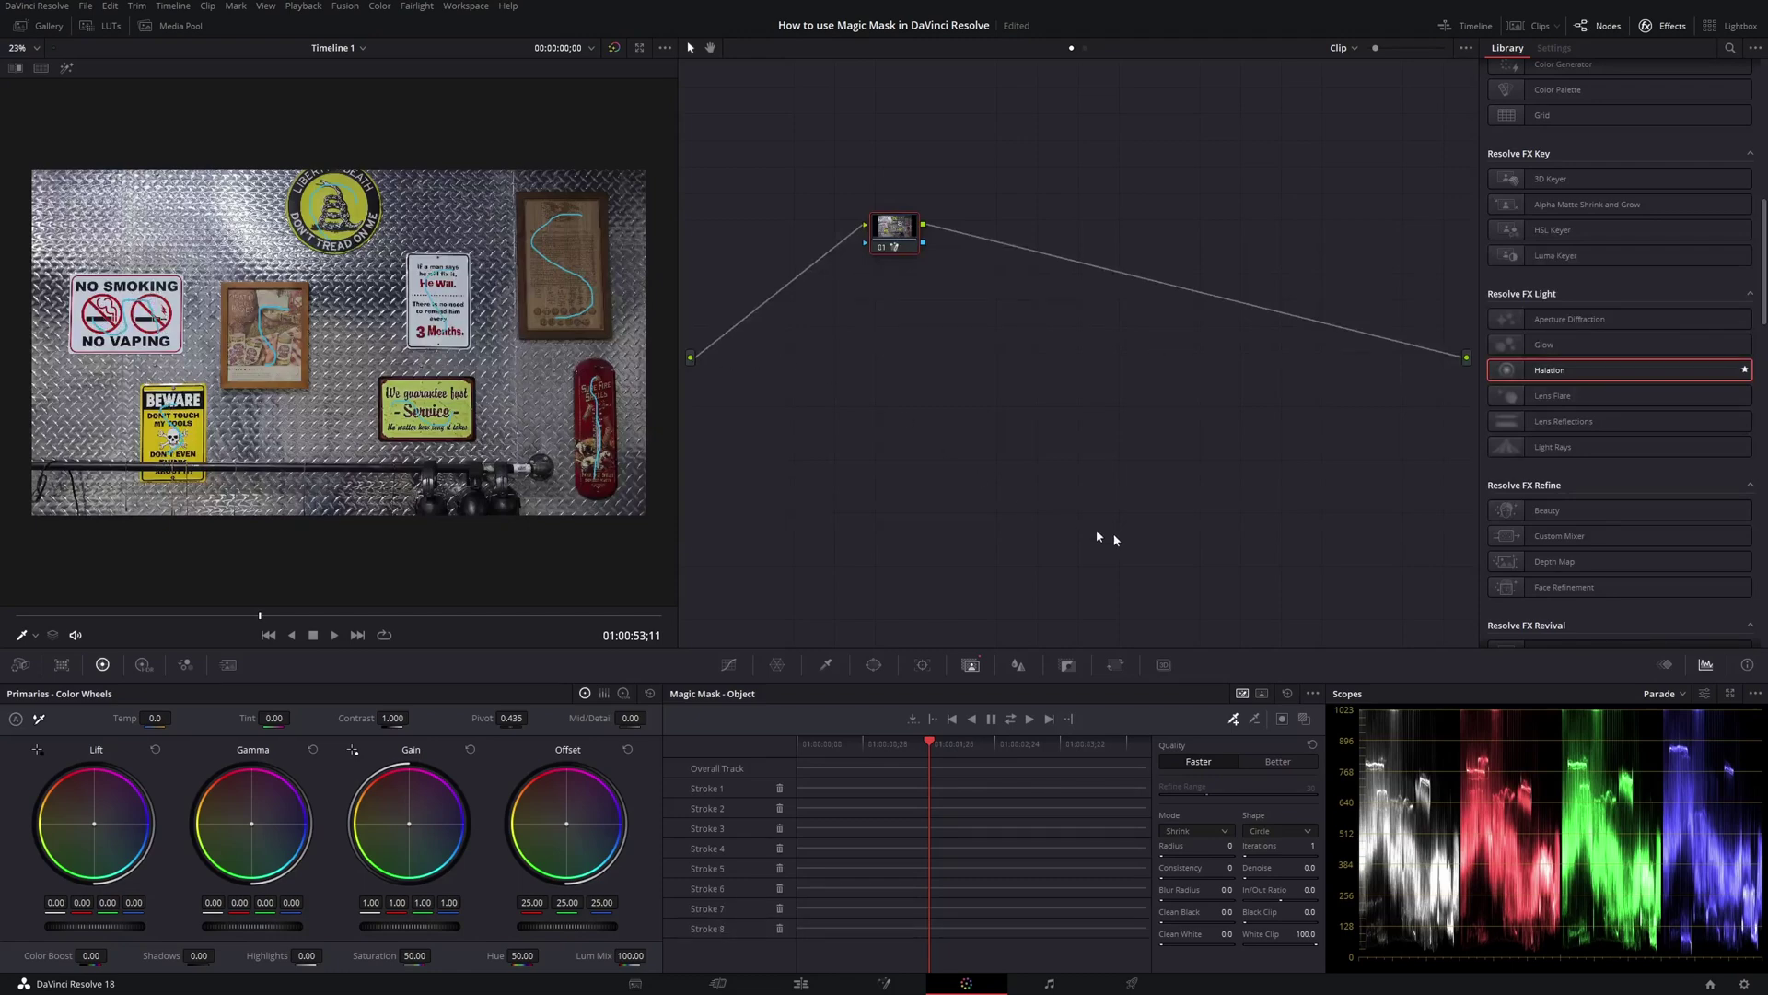
{"action": "left_click", "coordinate": [1304, 719]}
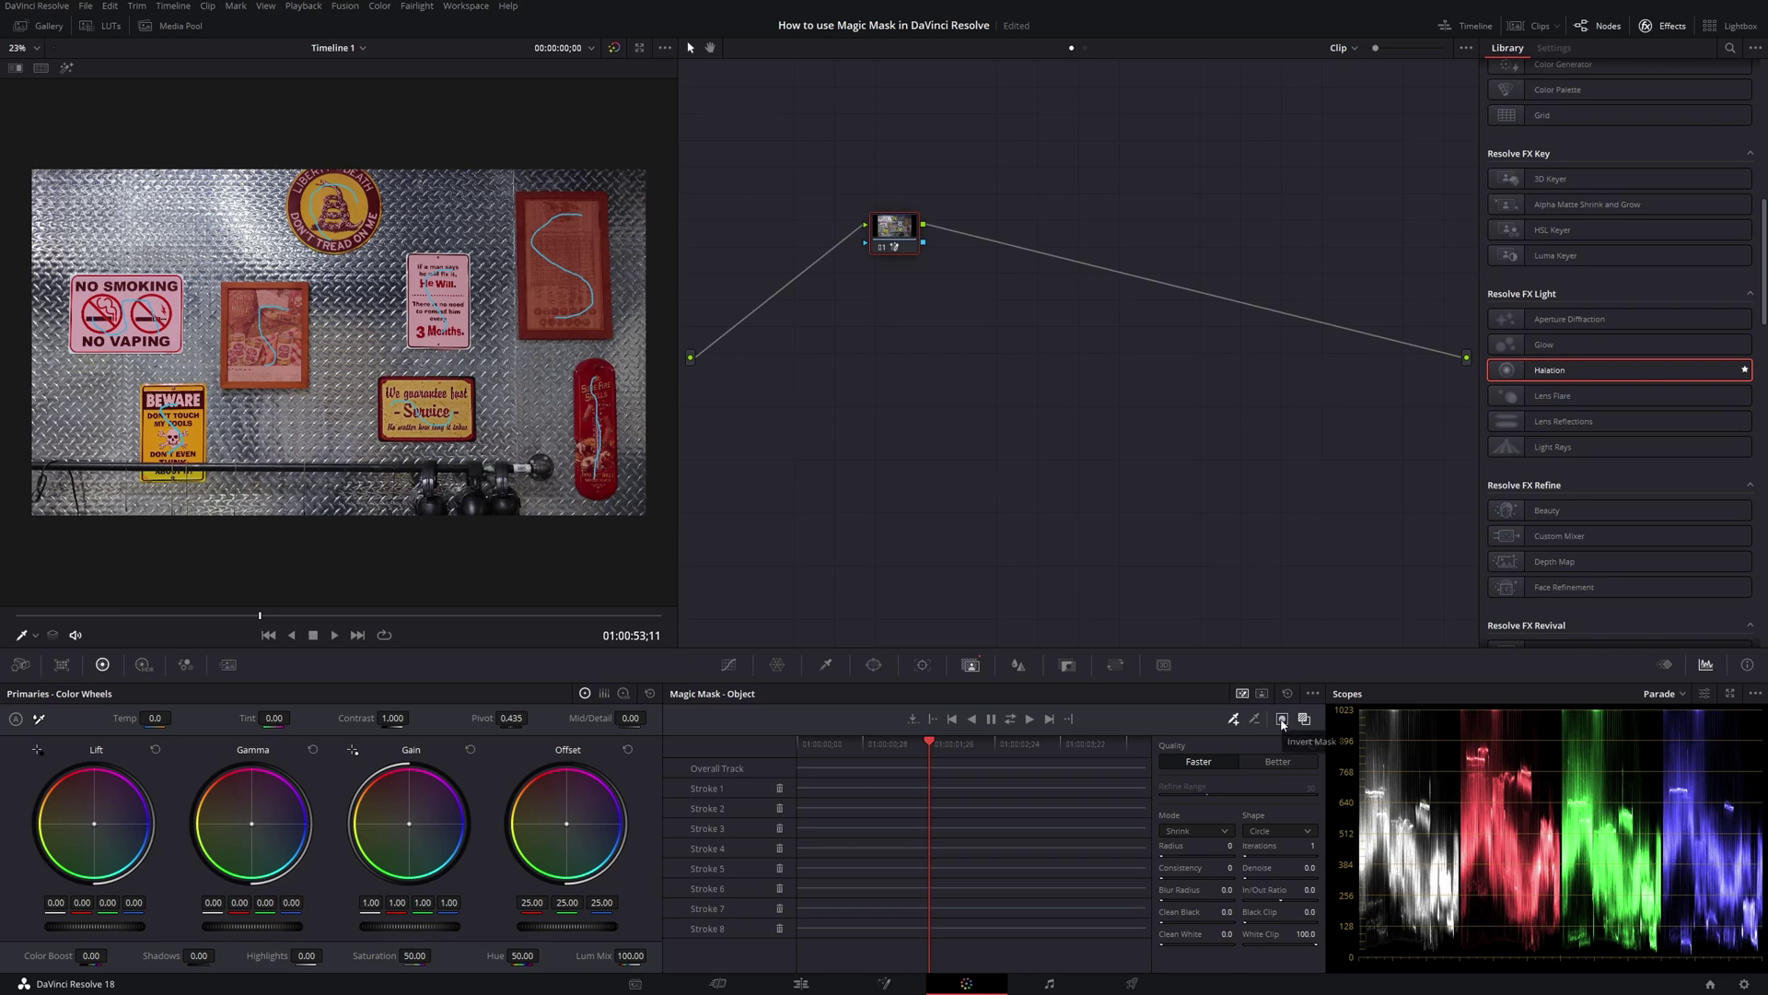
Step: Invert the mask and raise Temp to 4000 to tint the background orange
{"action": "left_click", "coordinate": [1282, 724]}
{"action": "left_click", "coordinate": [1304, 722]}
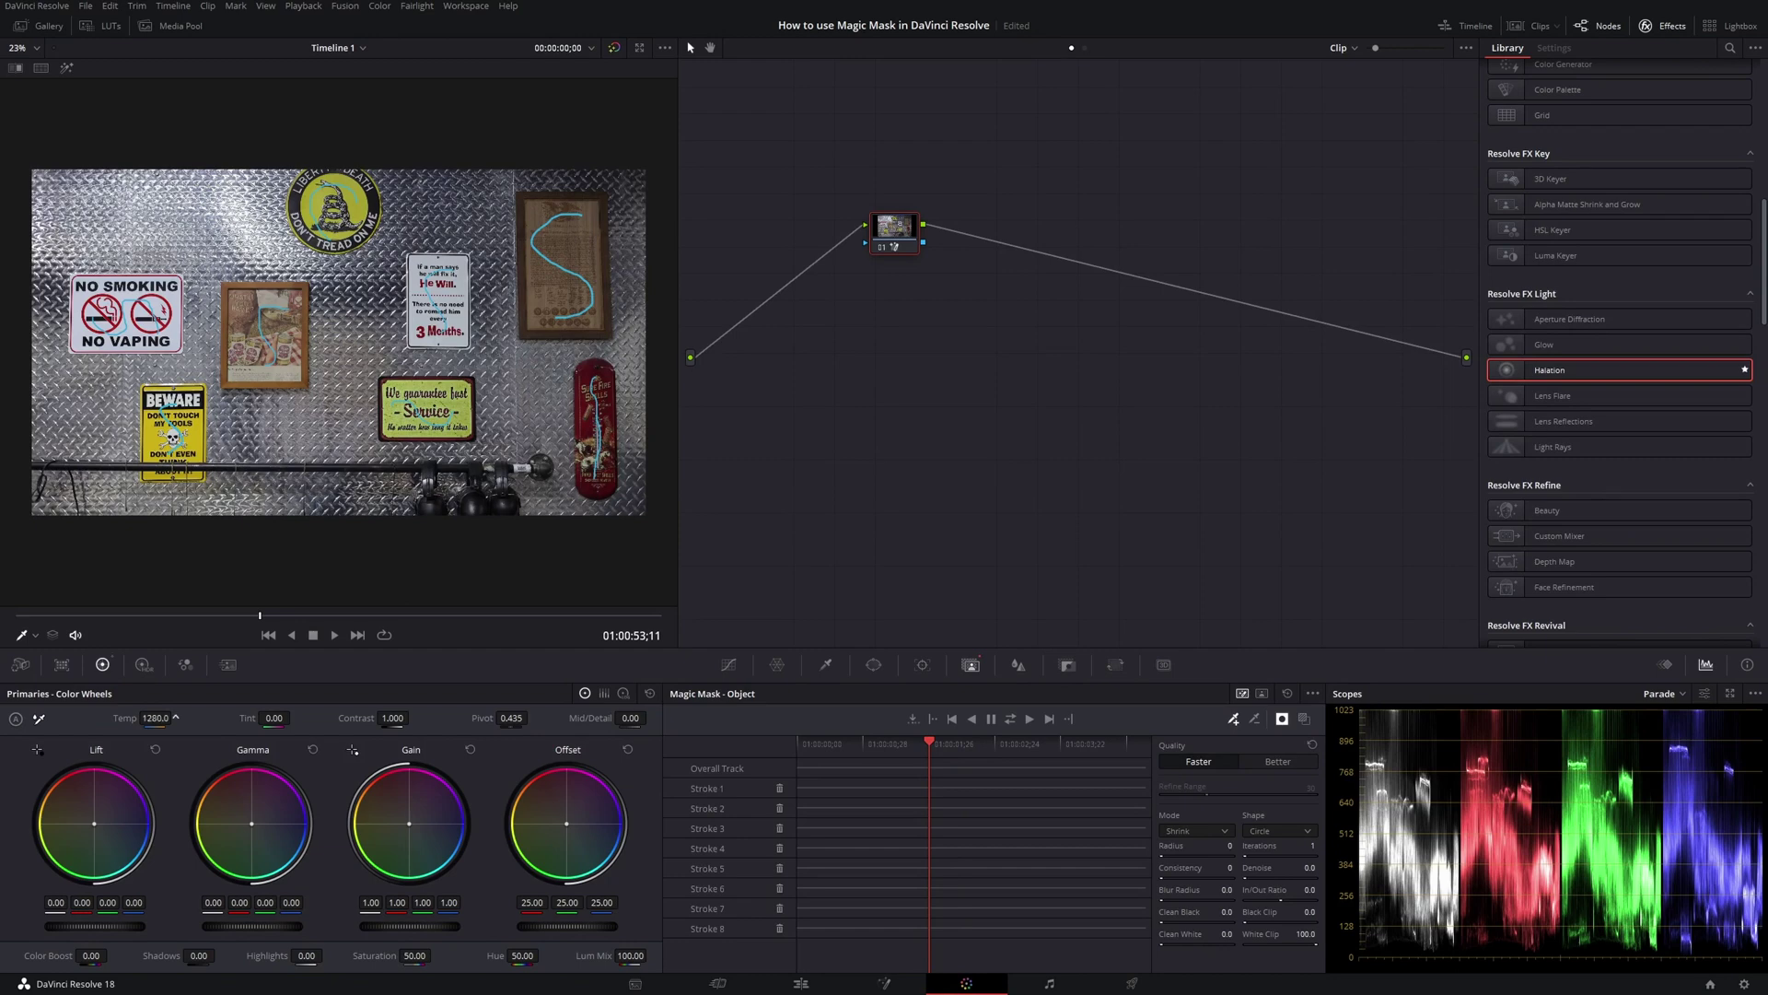
{"action": "left_click_drag", "start_coordinate": [158, 717], "coordinate": [150, 718]}
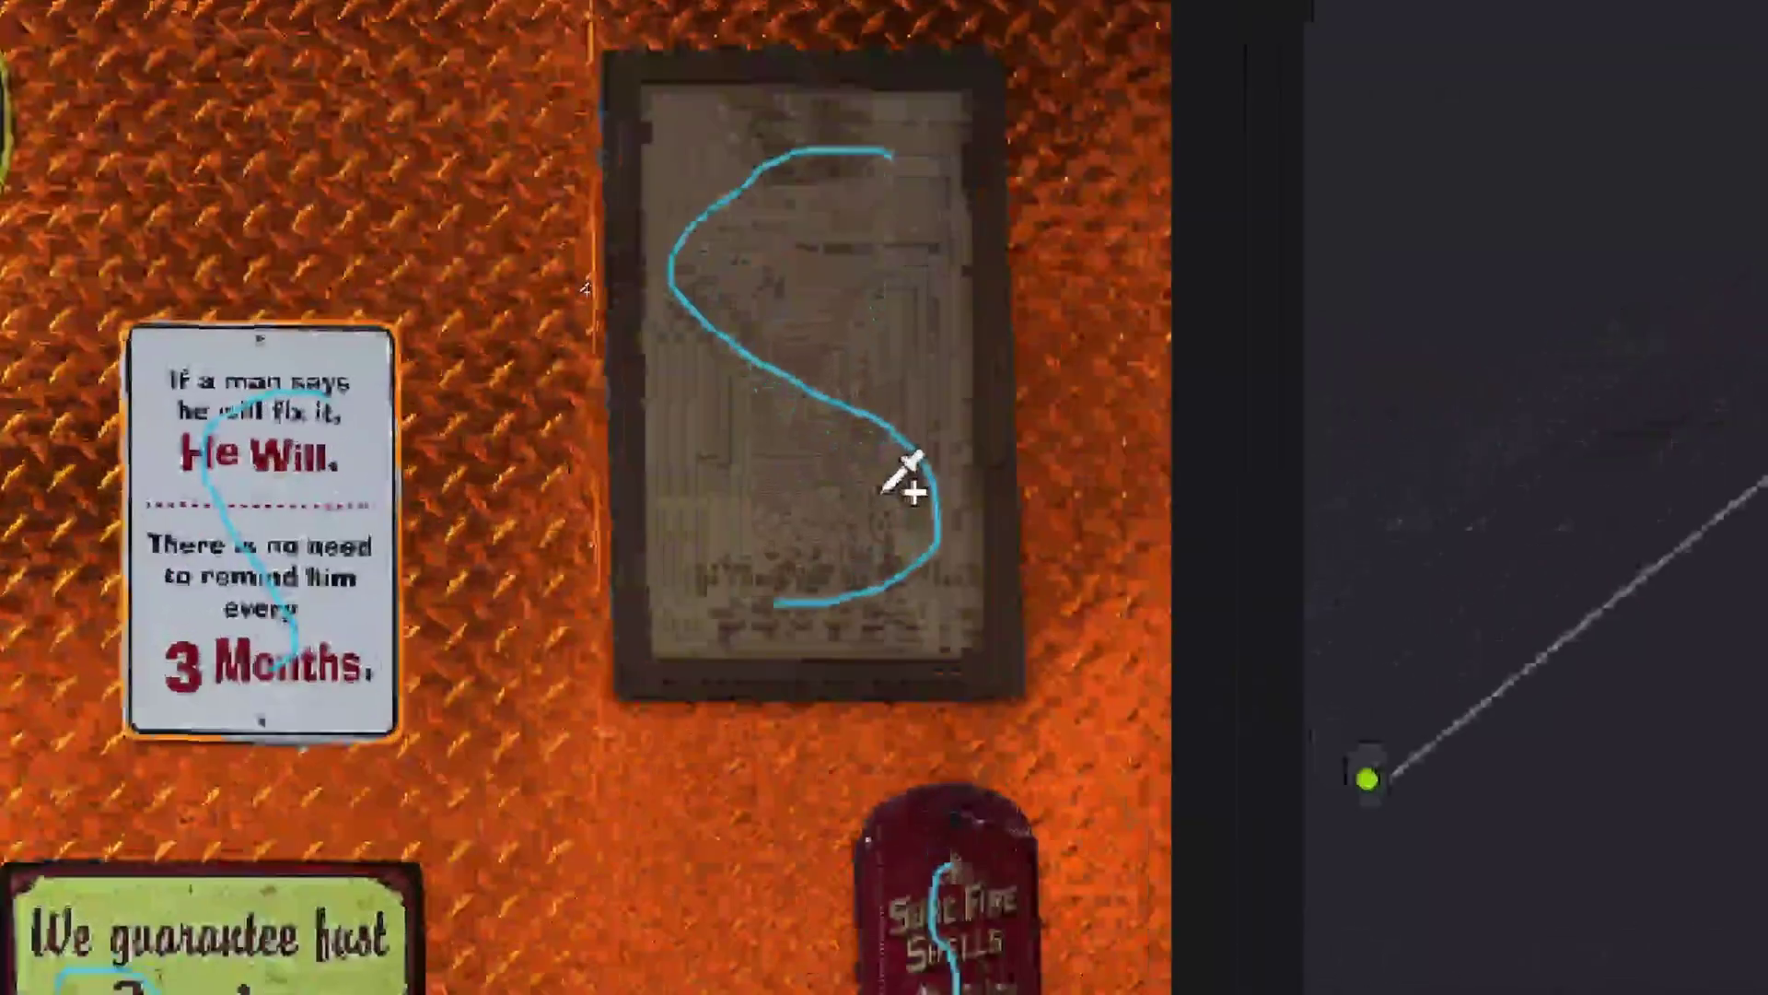
Step: Add a Magic Mask stroke over the He Will sign and set Blur Radius to 40
{"action": "left_click_drag", "start_coordinate": [453, 271], "coordinate": [441, 335]}
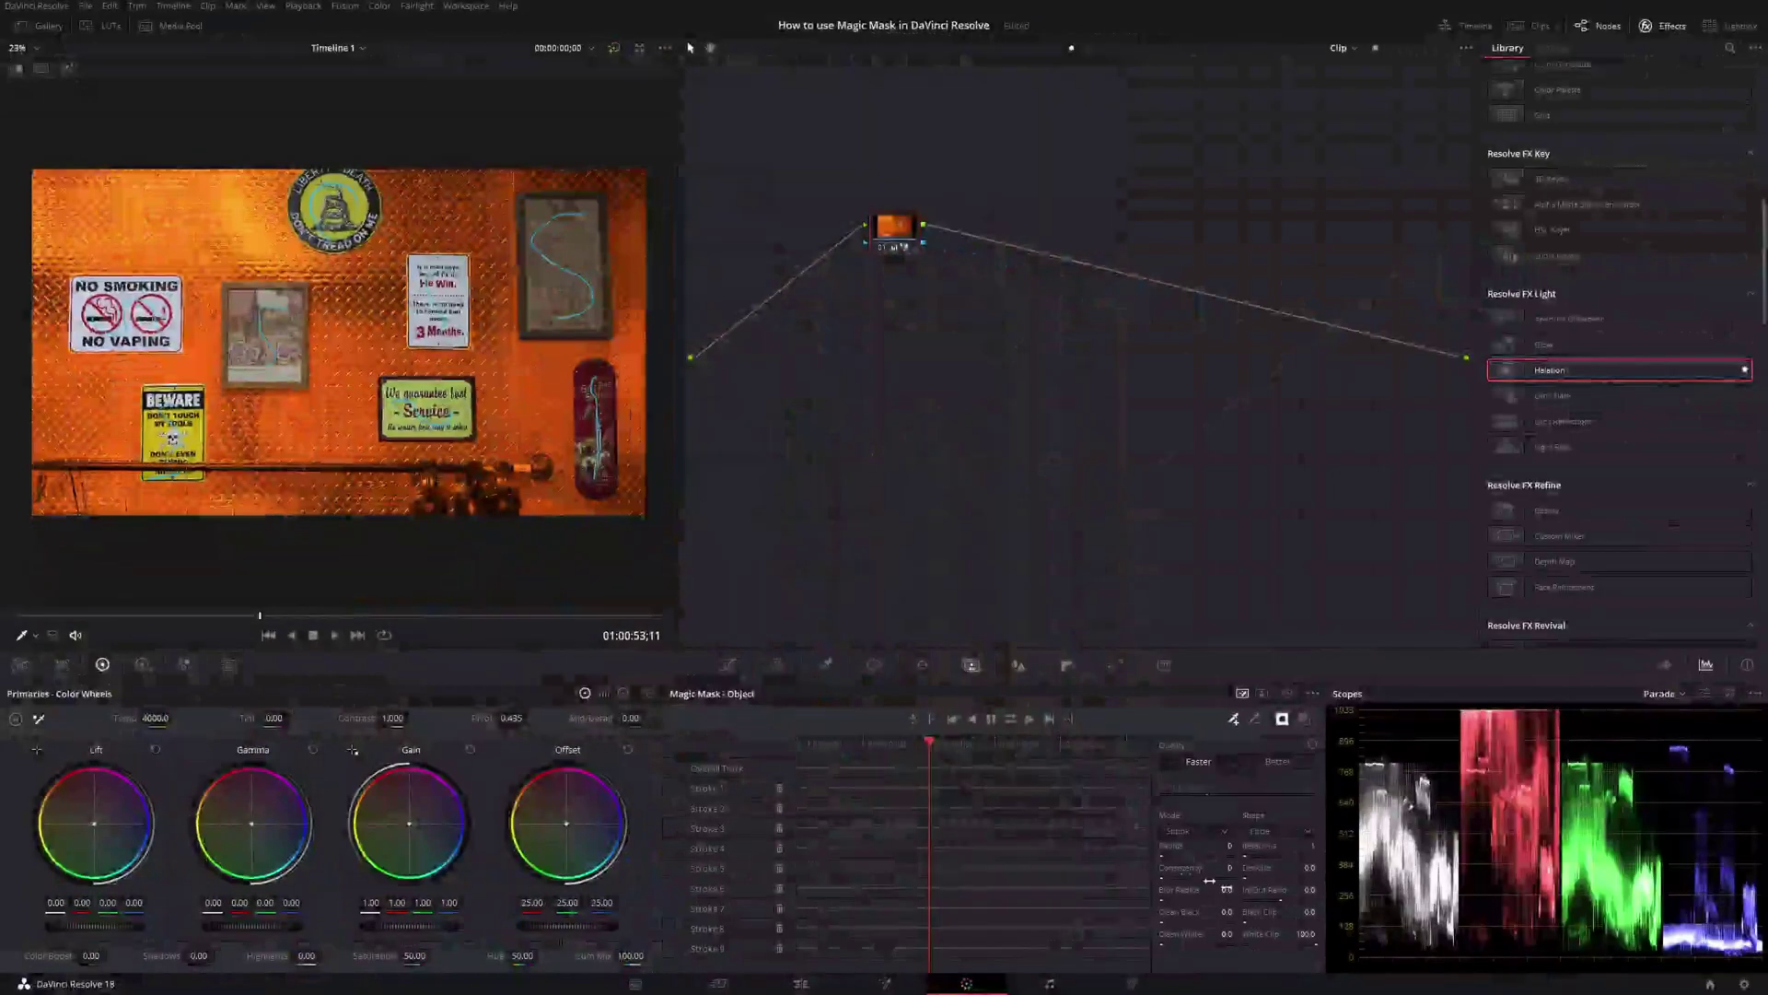
{"action": "type", "text": "40"}
{"action": "key", "text": "Return"}
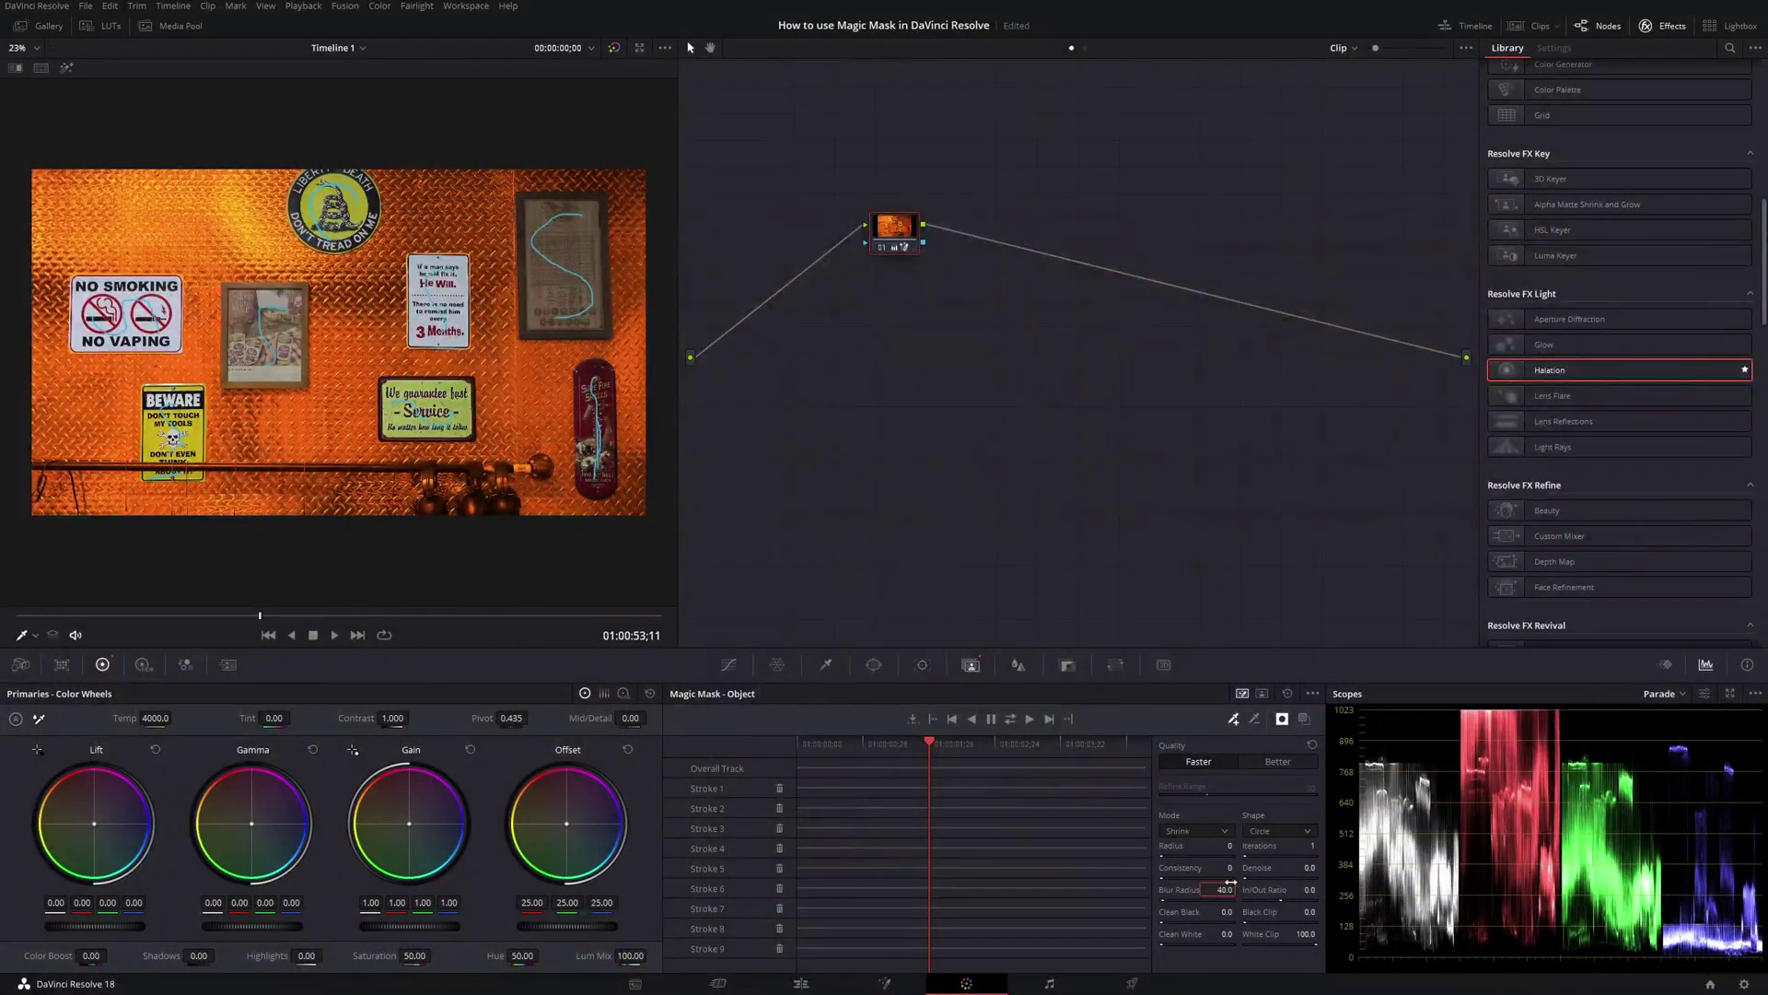